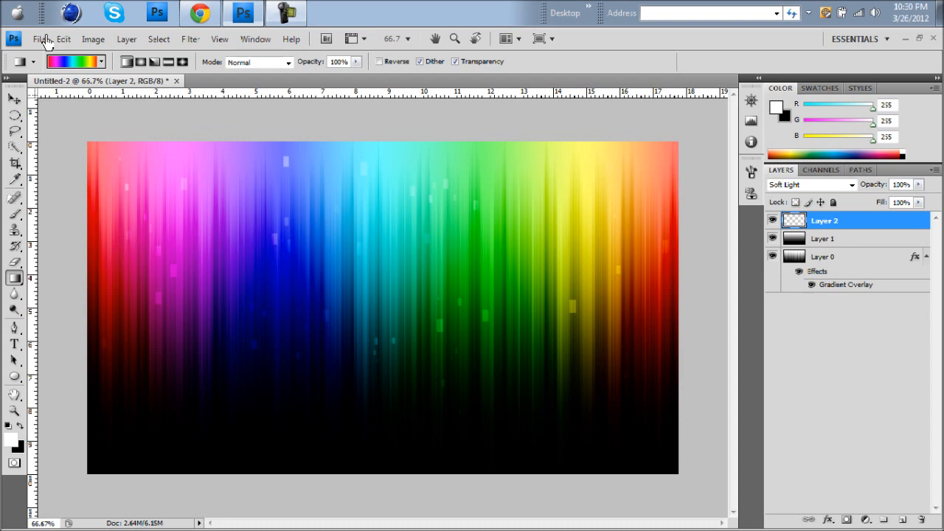
Create a new blank document 1024 pixels wide and 768 pixels high.
click(41, 41)
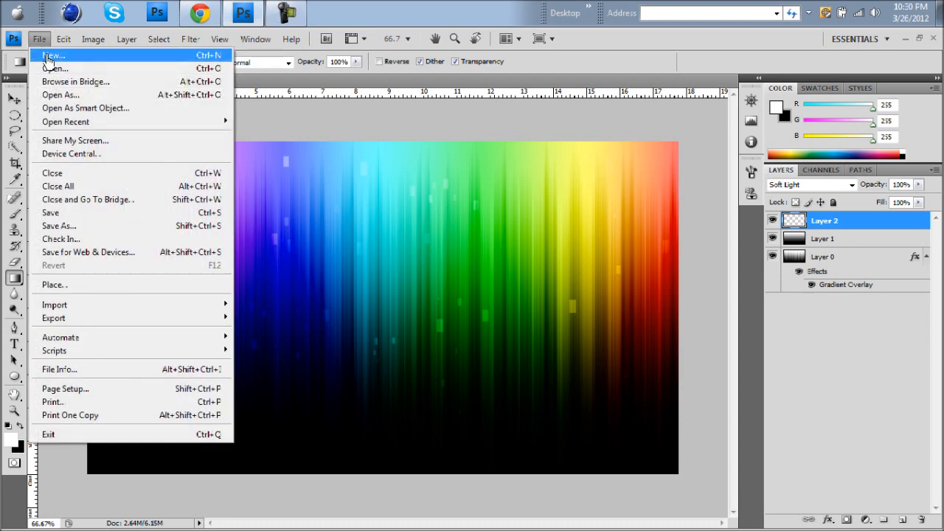
click(48, 55)
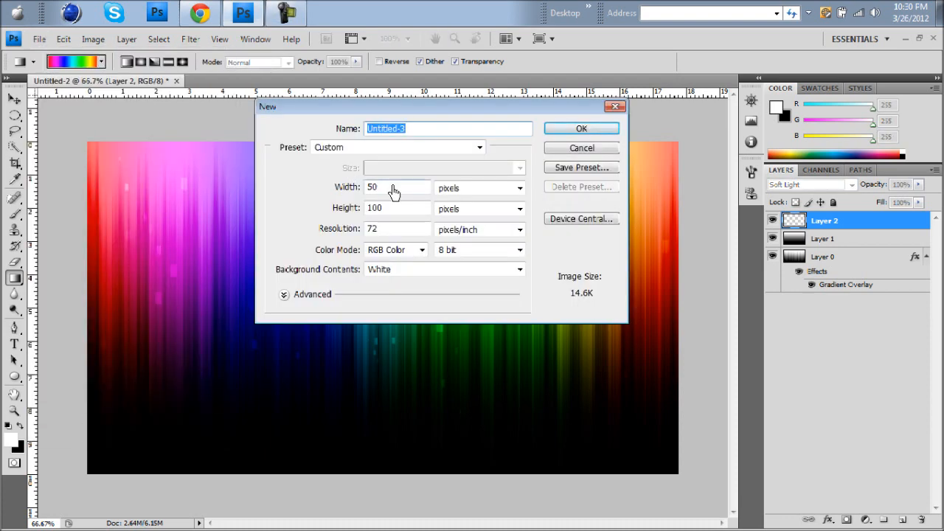
double_click(390, 188)
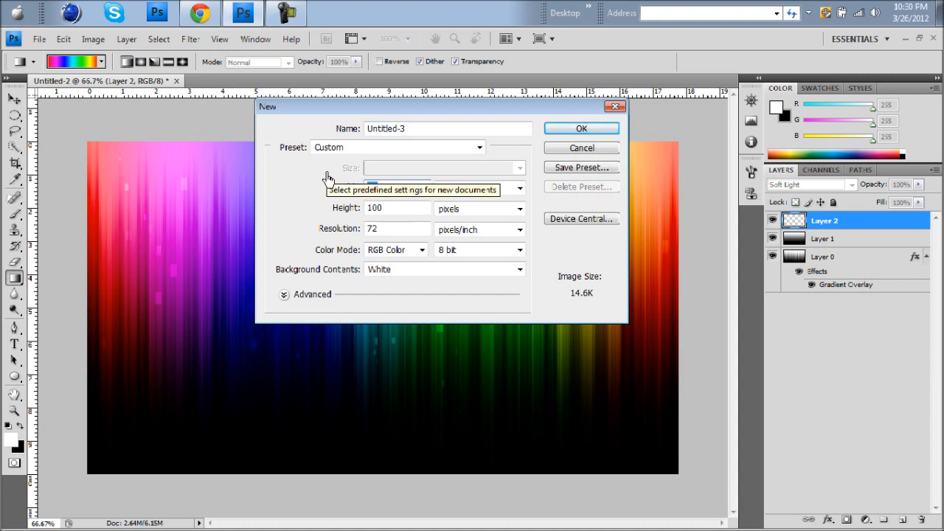
text(1024)
key(Tab)
key(Tab)
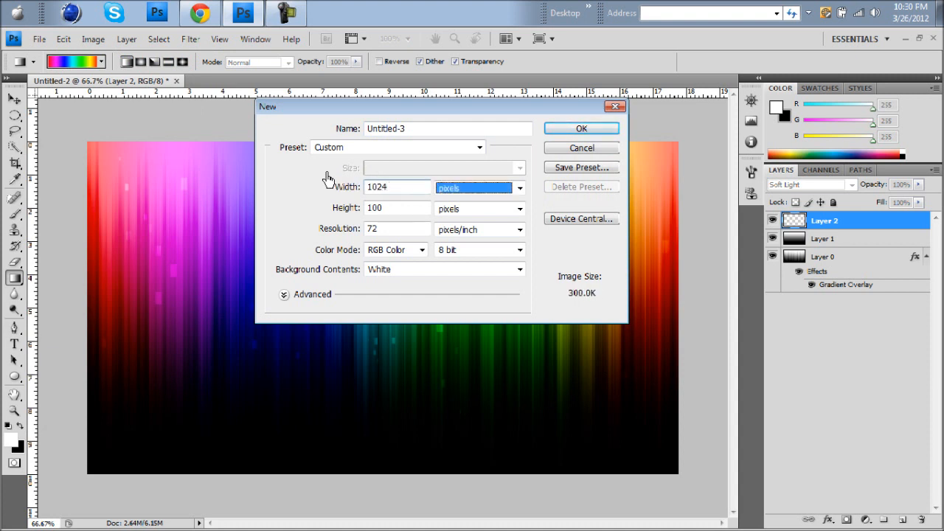
text(768)
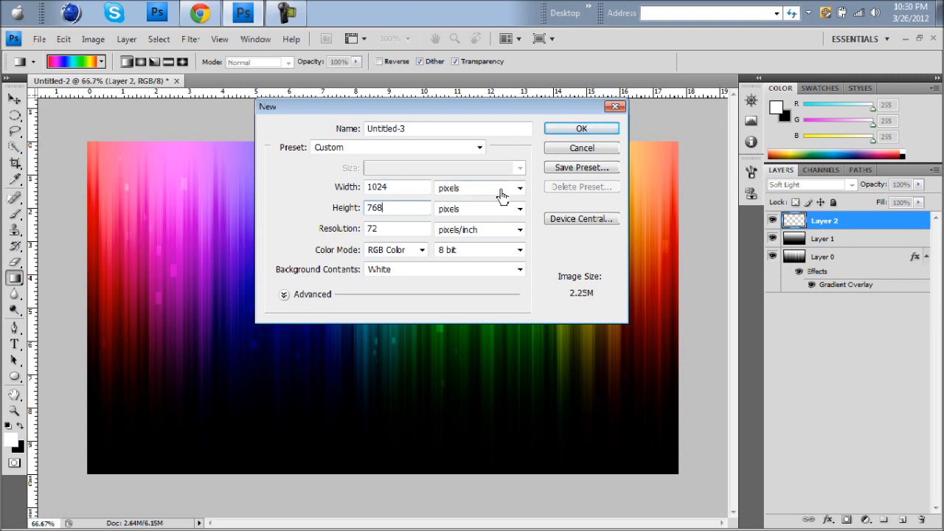
click(573, 131)
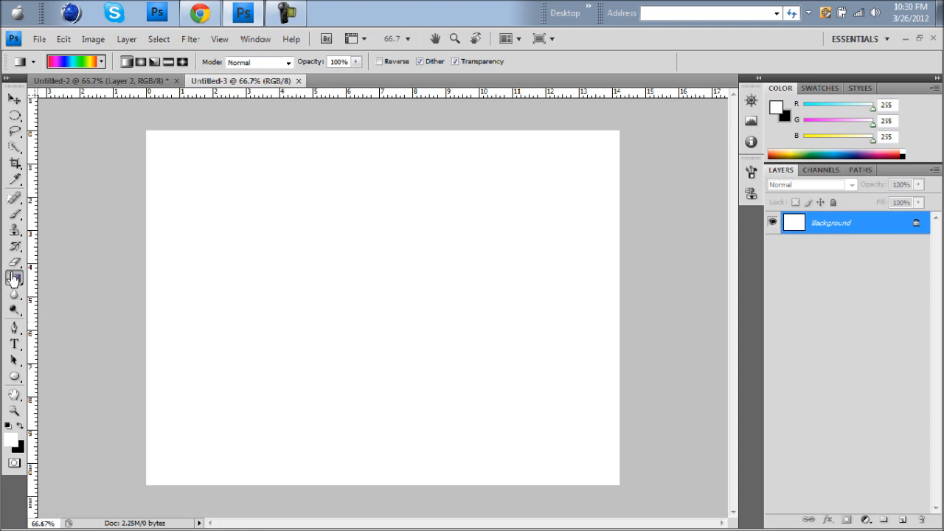
Fill the blank canvas with the white foreground color using the Paint Bucket tool.
click(13, 279)
click(66, 289)
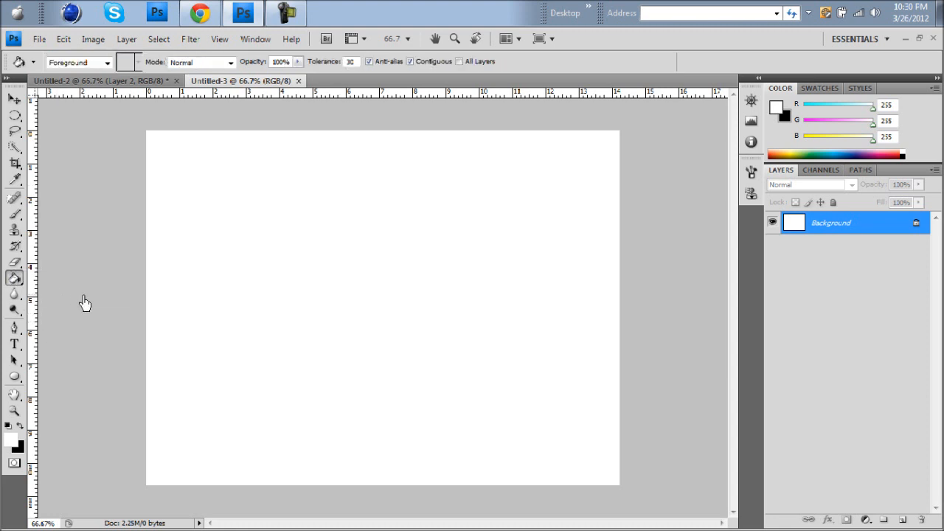
click(184, 326)
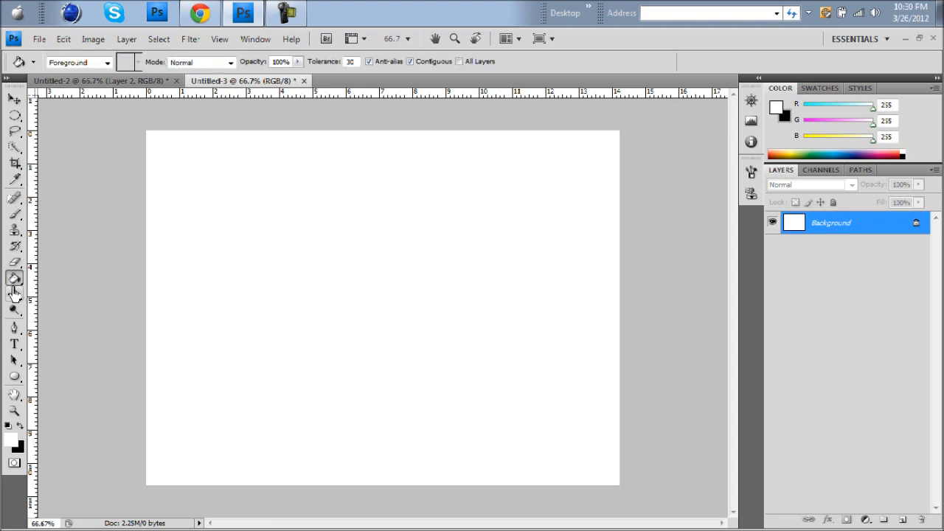
Switch to the Gradient tool and set its gradient to the Foreground to Background preset.
click(15, 281)
click(45, 276)
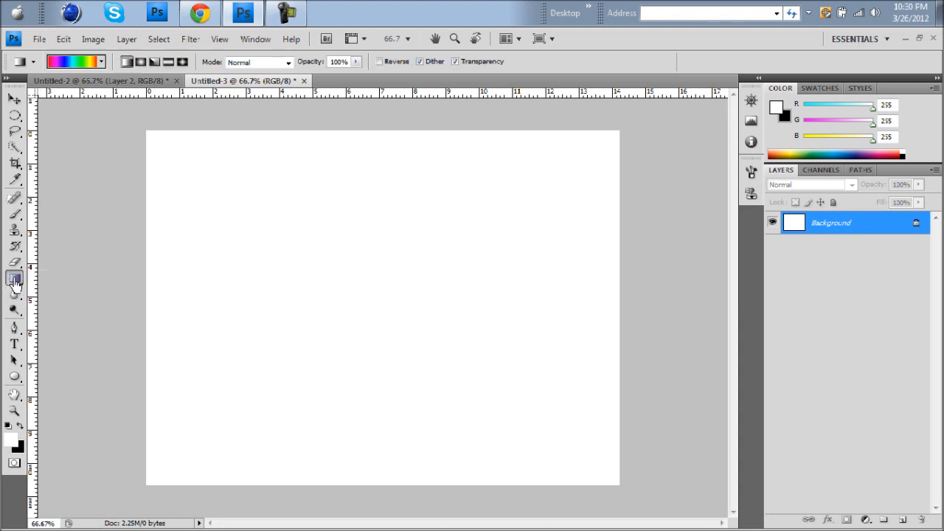
click(15, 282)
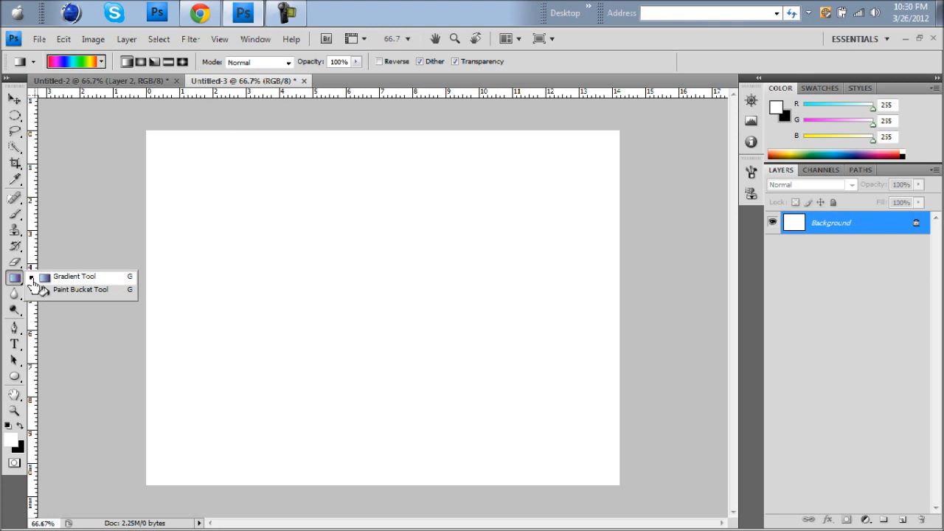
click(33, 280)
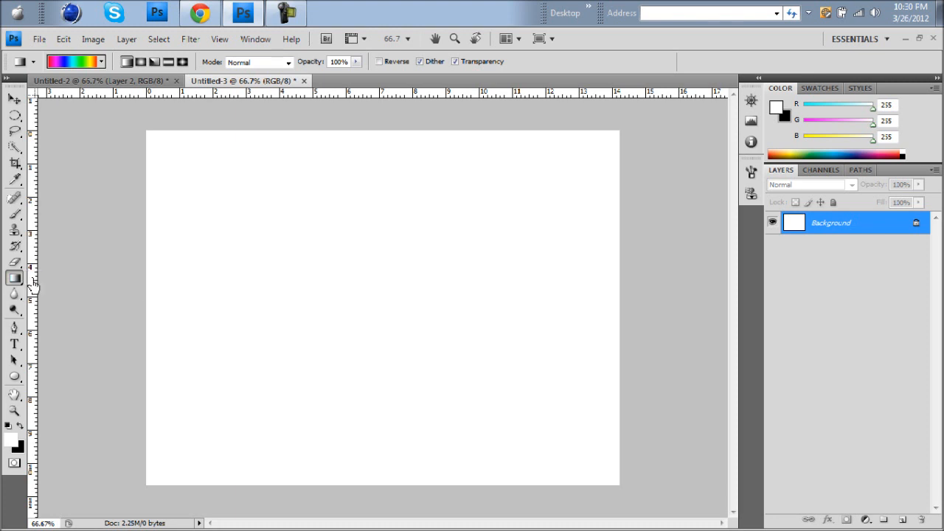
click(76, 63)
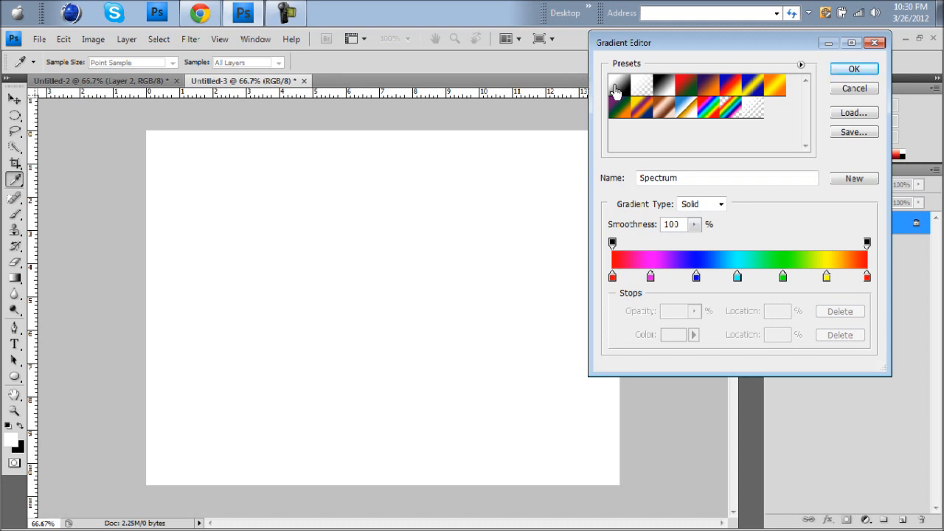
click(841, 88)
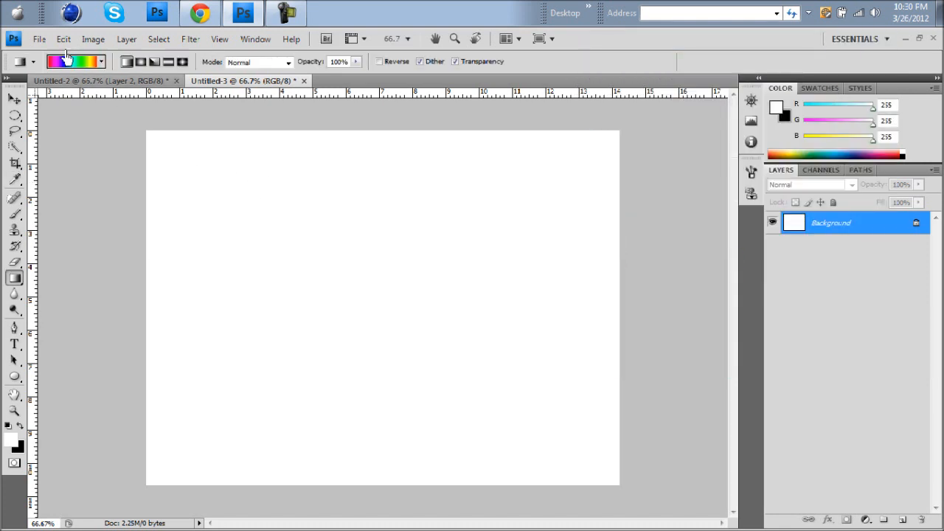
click(66, 64)
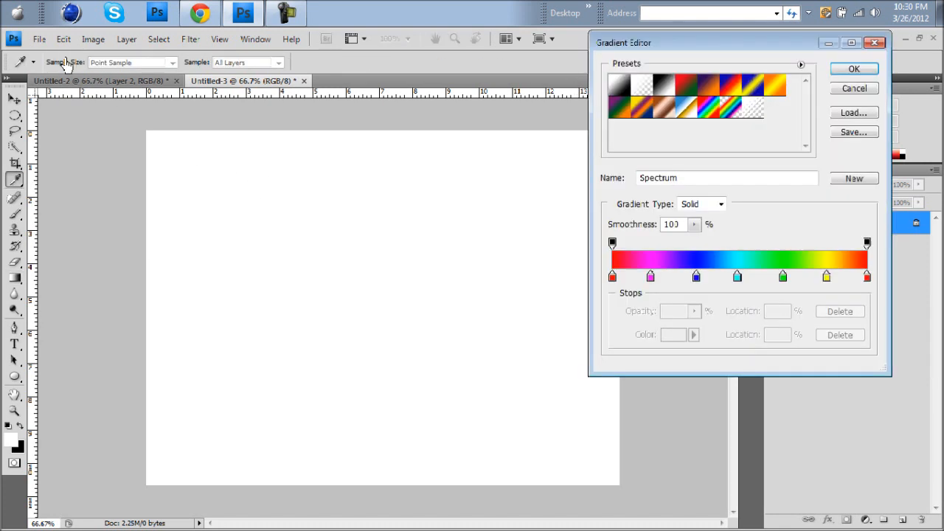
click(614, 88)
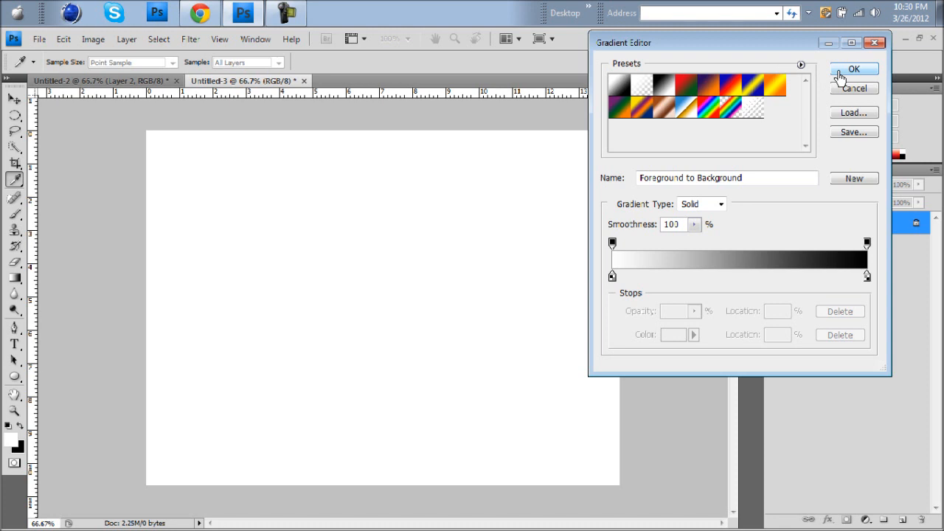
click(801, 65)
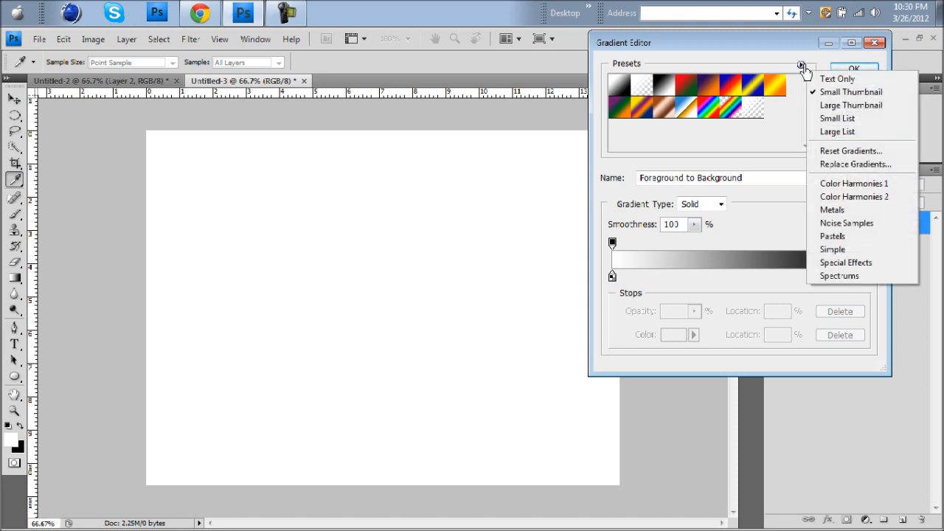
click(780, 131)
click(861, 71)
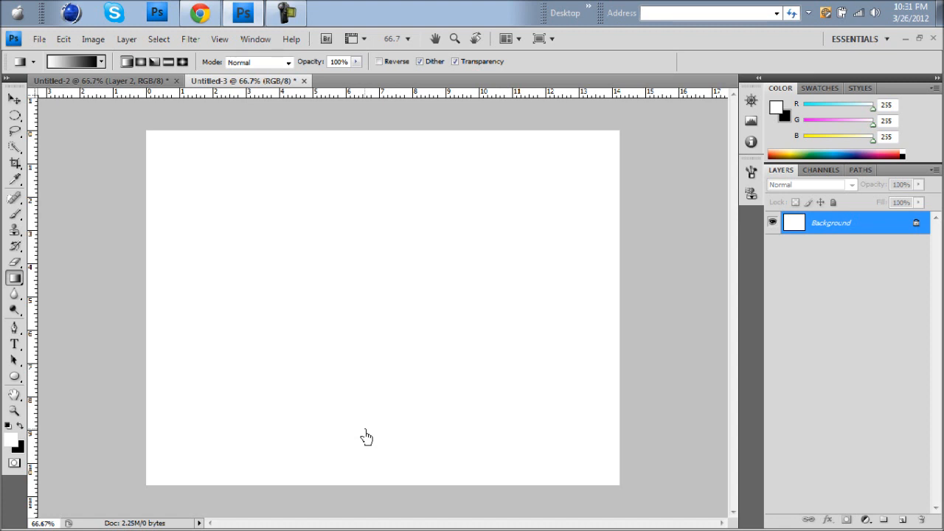
Try a white-to-black gradient running from the lower part of the canvas up to its top edge, and undo it.
drag(365, 430, 379, 134)
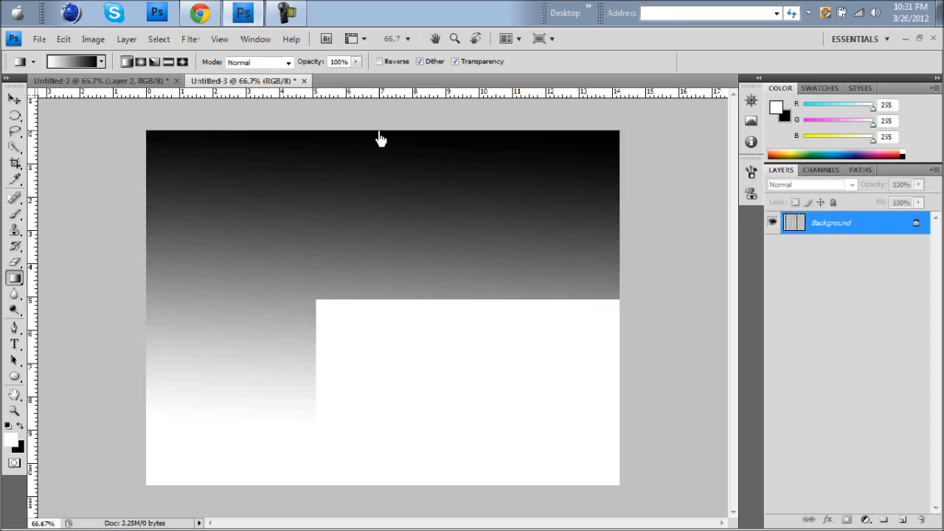
click(64, 37)
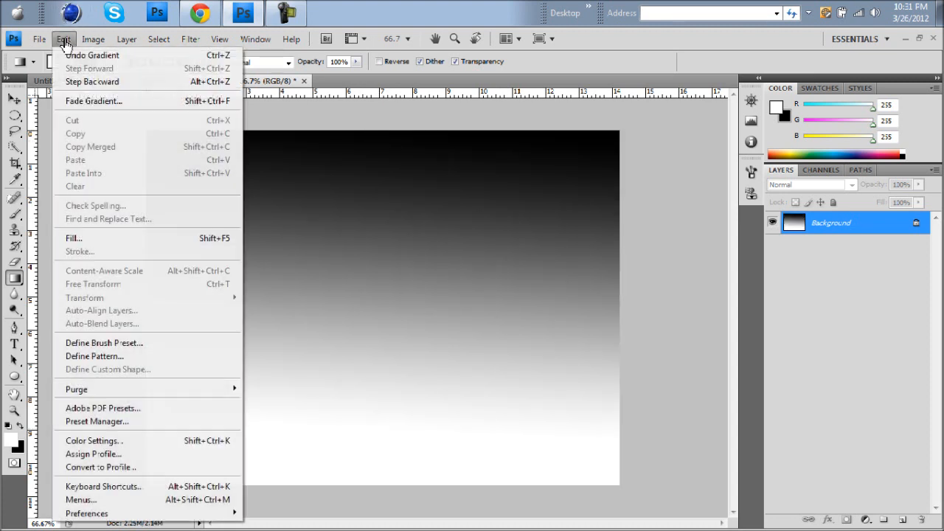
click(79, 57)
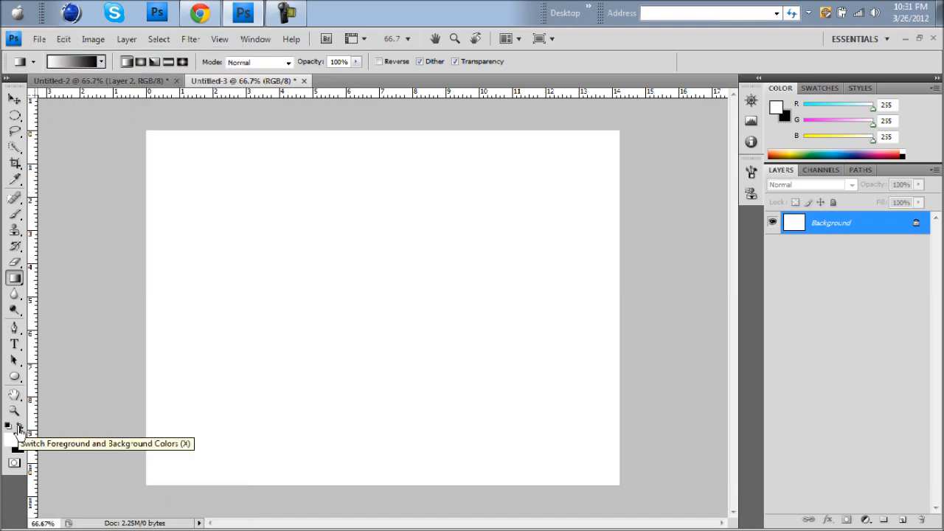
Swap the foreground and background colors and fill the canvas with a vertical gradient, black near the bottom to white slightly below the top edge.
click(20, 428)
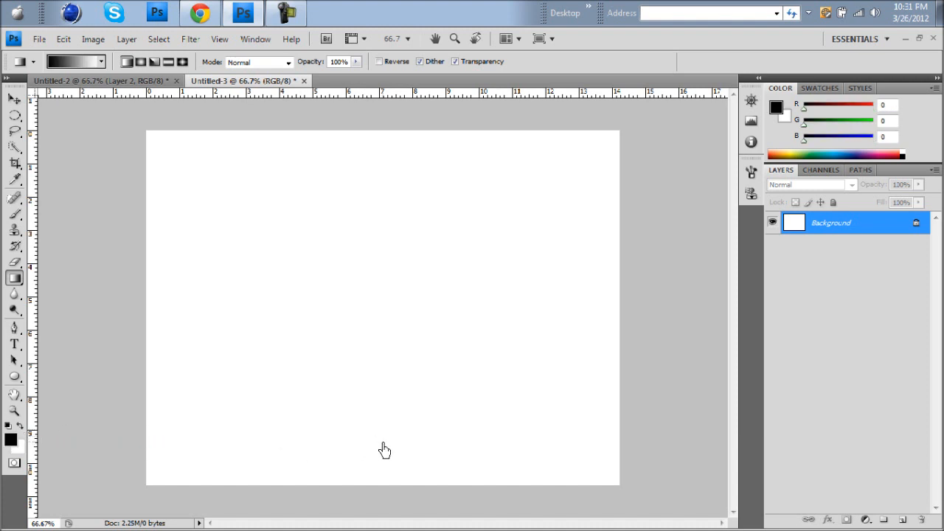
drag(388, 441, 402, 137)
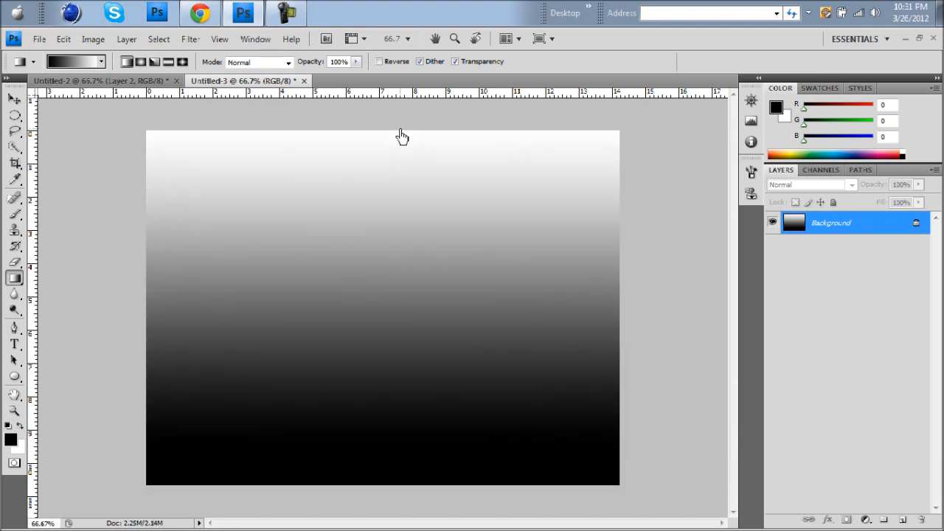
click(65, 40)
click(74, 61)
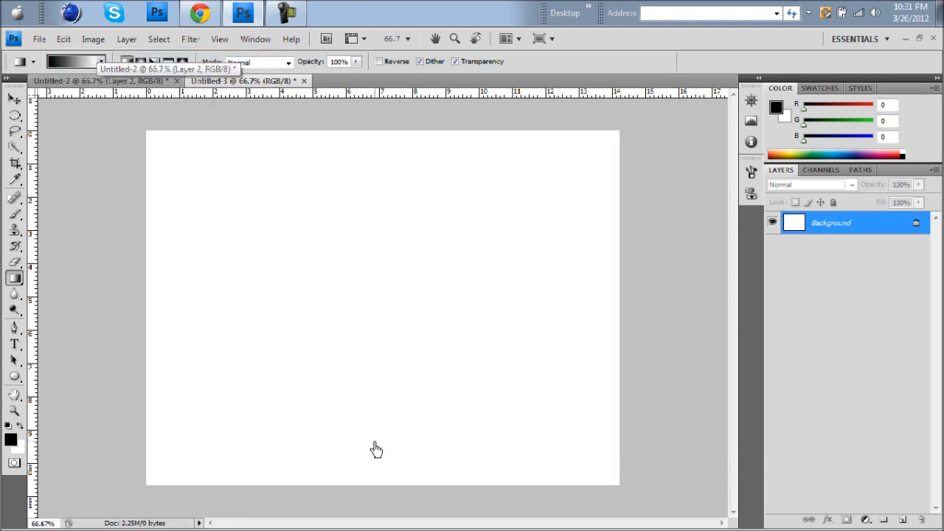
drag(374, 443, 380, 178)
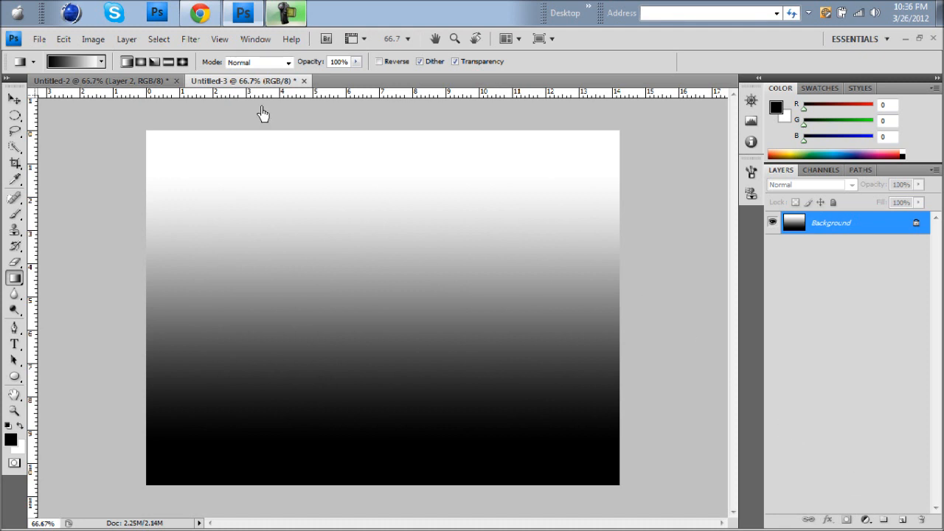
Apply the Wave distortion filter with 10 generators and the Square type, after previewing the Sine and Triangle types.
click(194, 44)
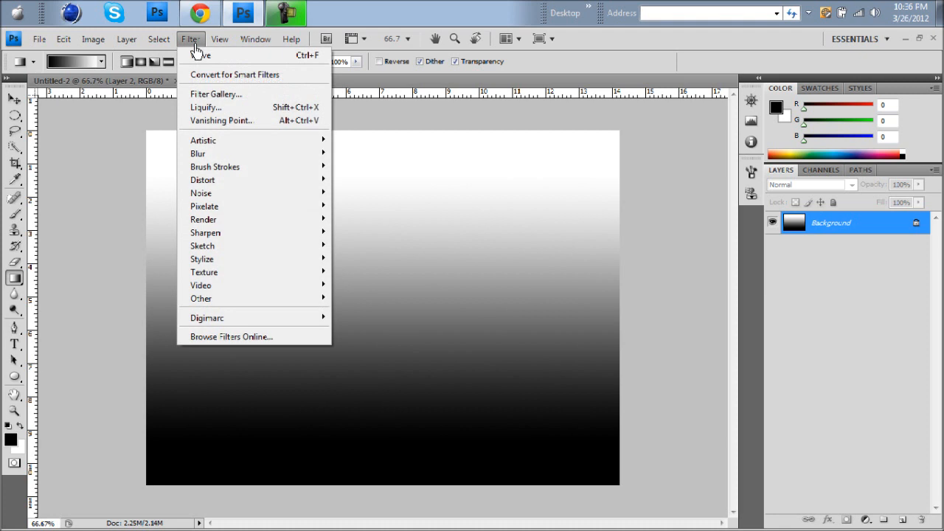
mouse_move(238, 184)
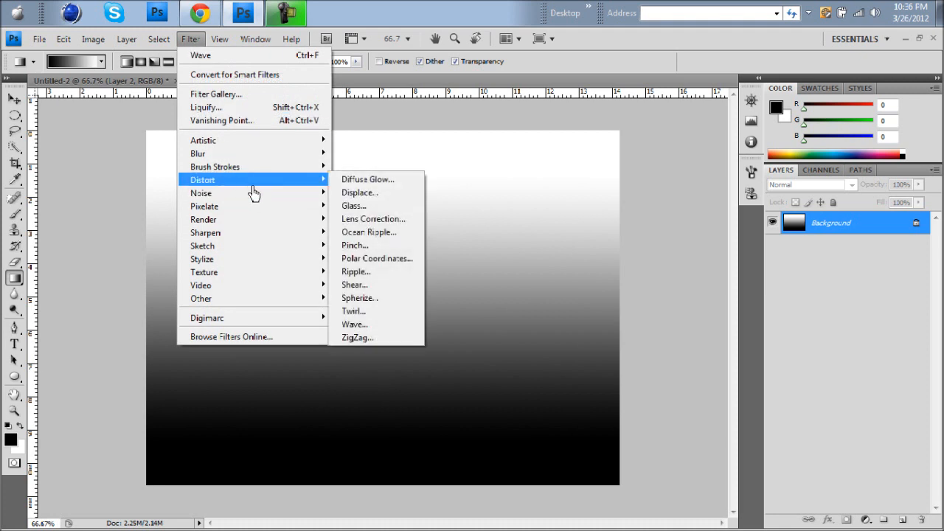
click(361, 324)
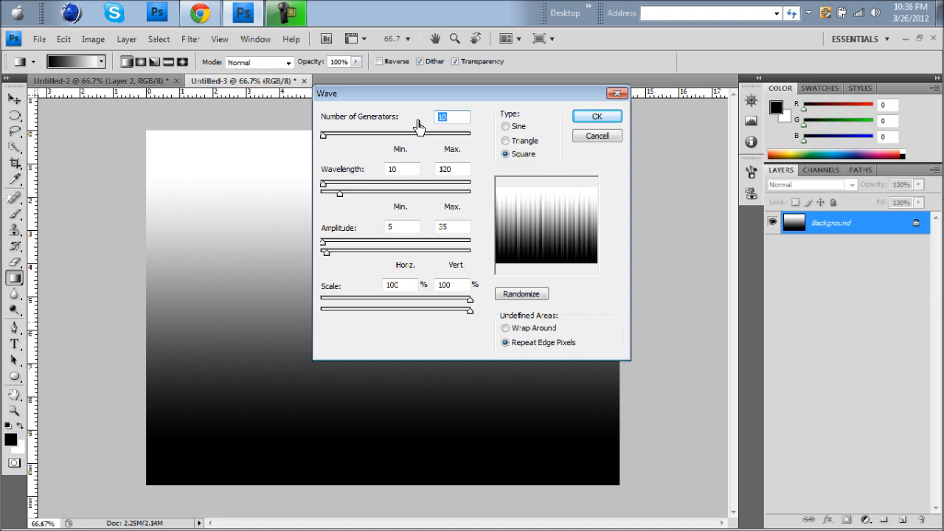
drag(323, 136, 317, 144)
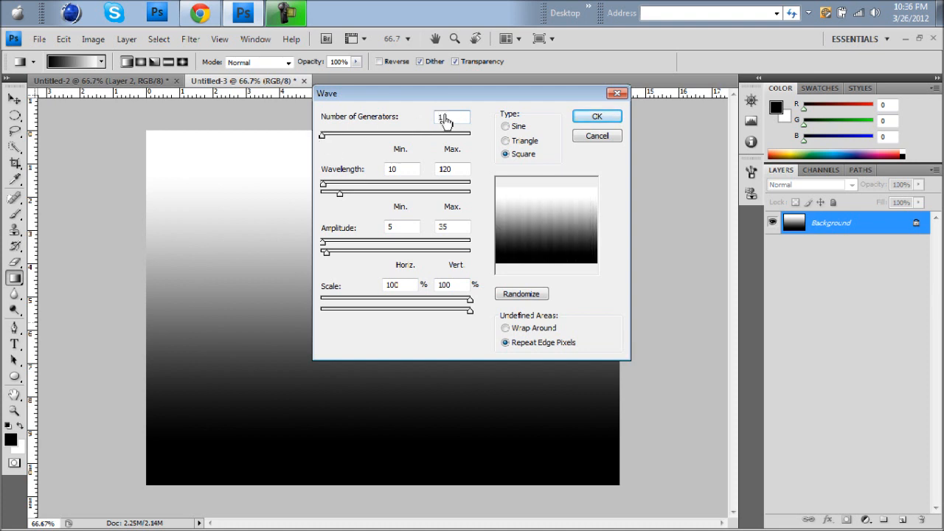
text(0)
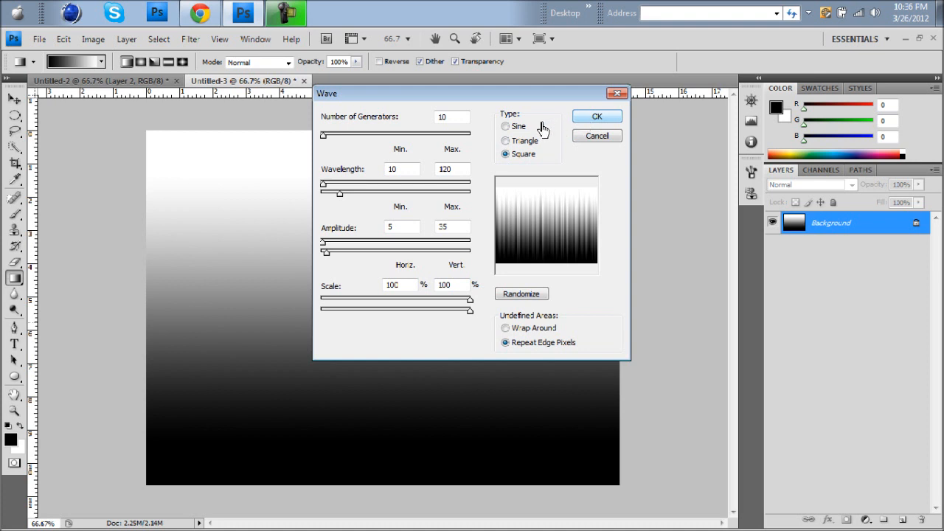
click(509, 127)
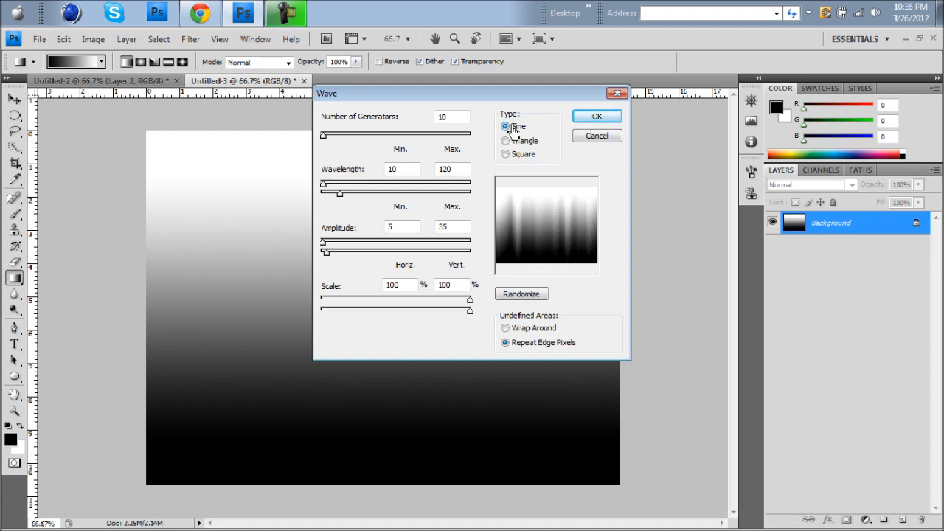
click(510, 142)
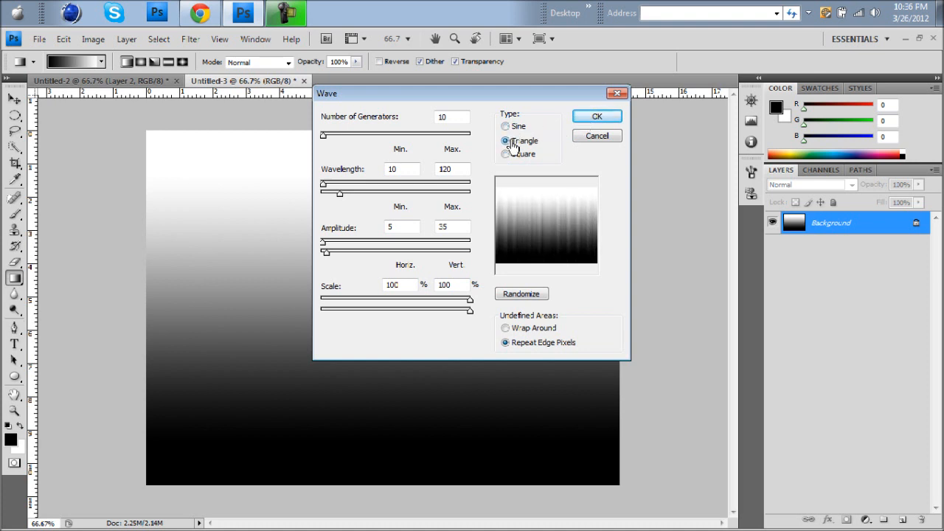
click(512, 156)
click(598, 118)
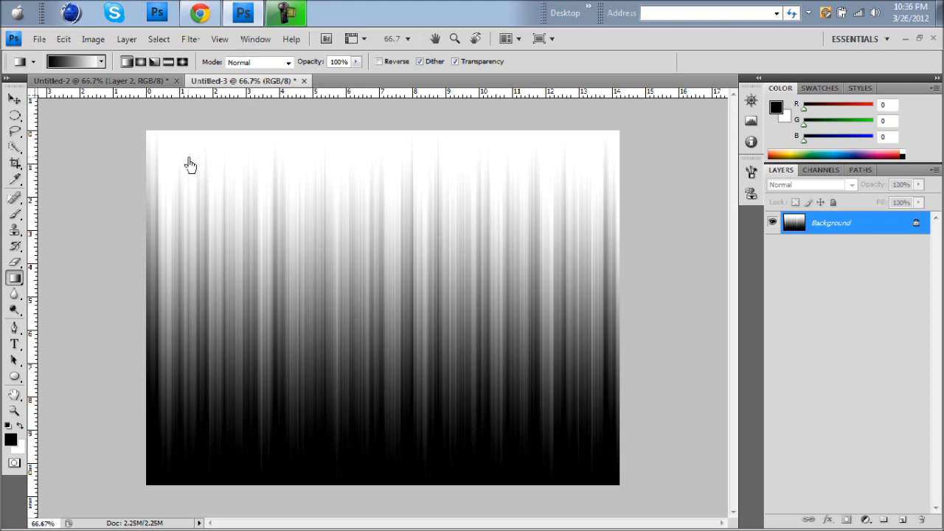
Set the gradient to the Spectrum preset, after looking through the additional gradient libraries.
click(83, 70)
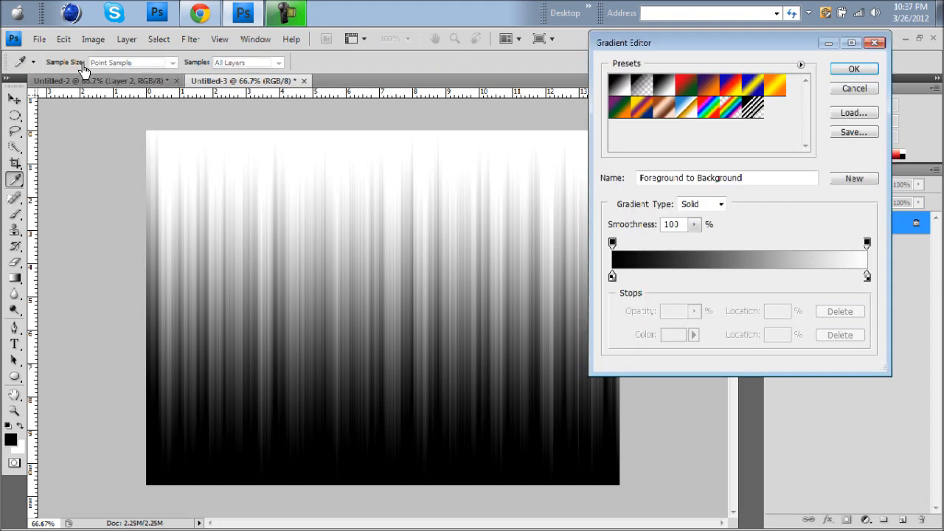
click(713, 111)
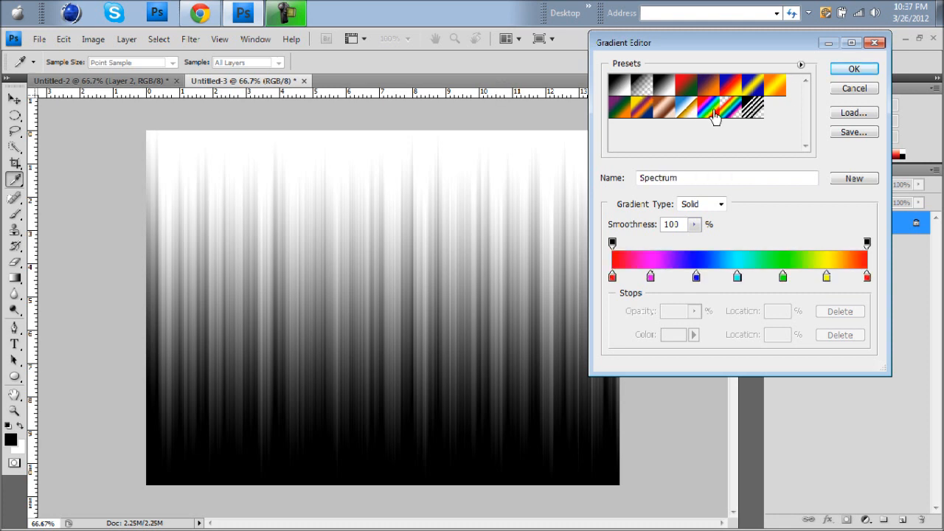
click(800, 64)
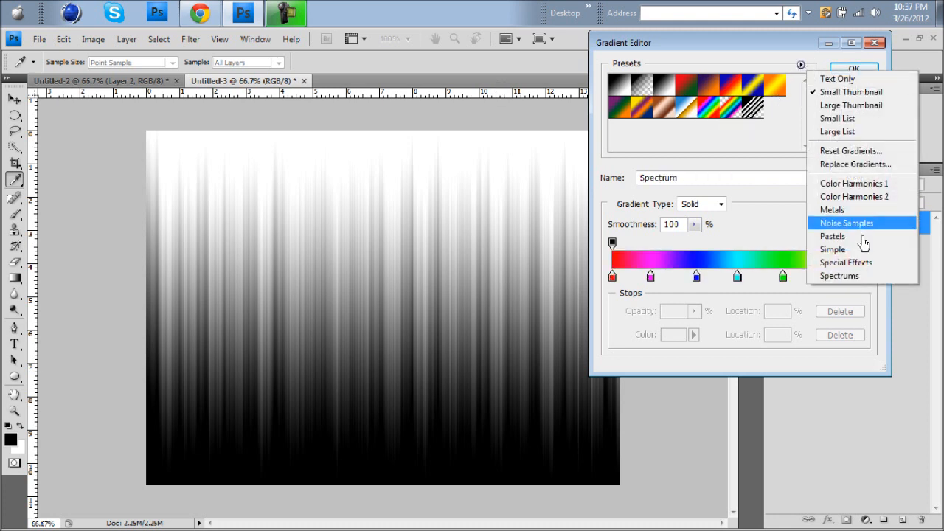
click(860, 277)
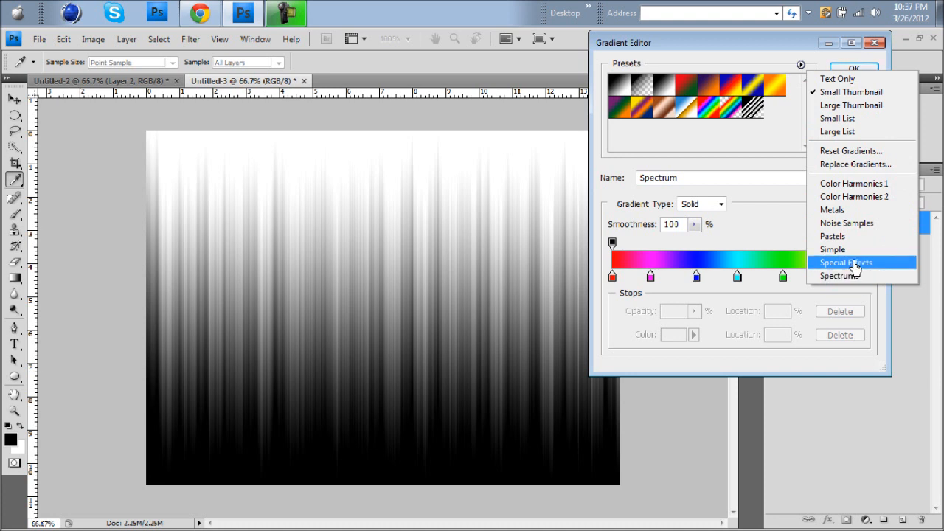
click(773, 142)
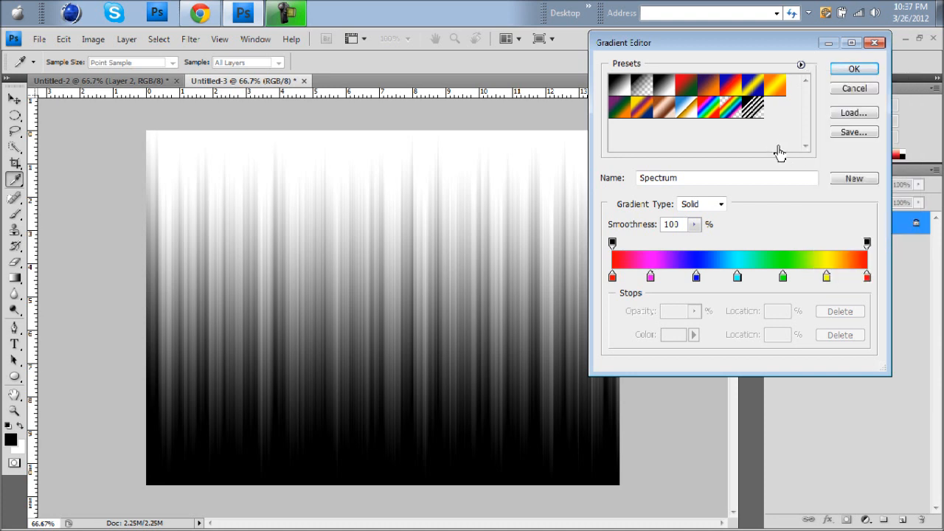
click(854, 70)
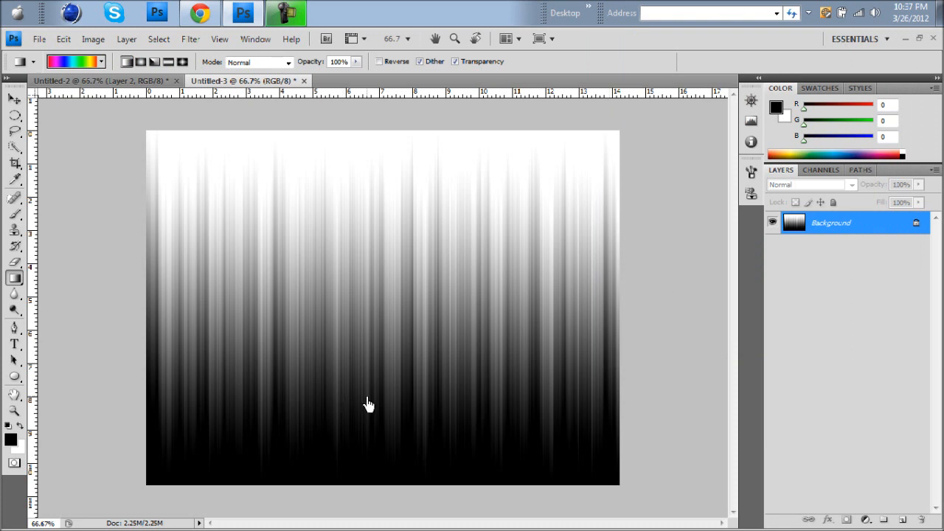
Try vertical, diagonal and horizontal Spectrum gradients on the Background layer, undoing each one.
drag(368, 404, 351, 160)
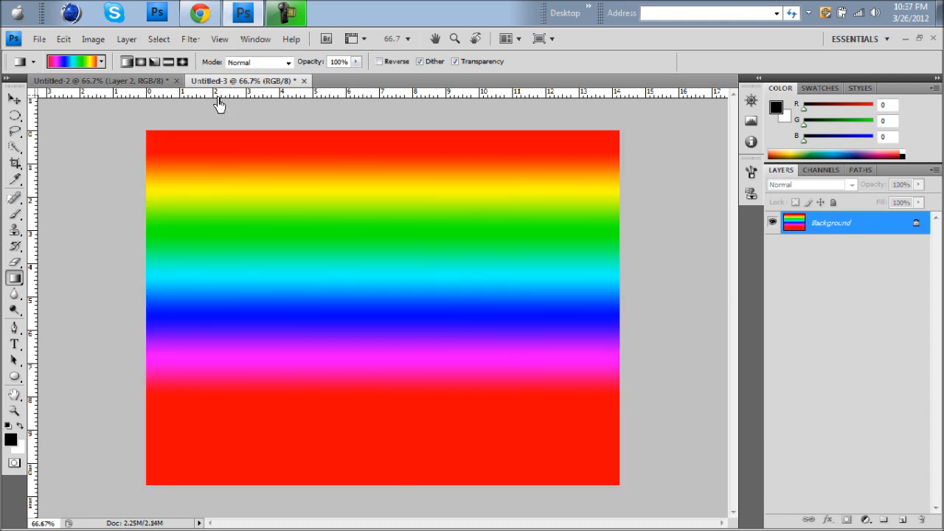
click(63, 39)
click(67, 56)
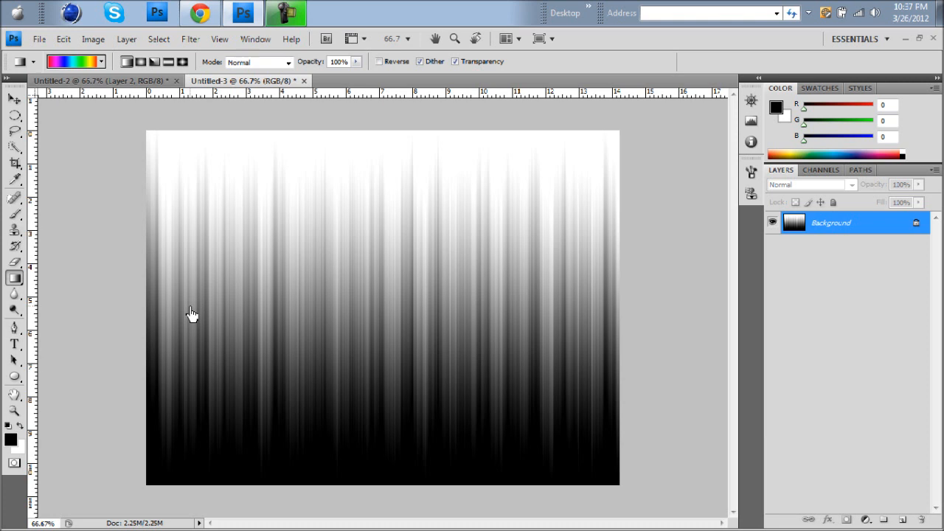
mouse_move(190, 307)
mouse_down()
mouse_move(501, 293)
mouse_move(529, 278)
mouse_move(560, 202)
mouse_up()
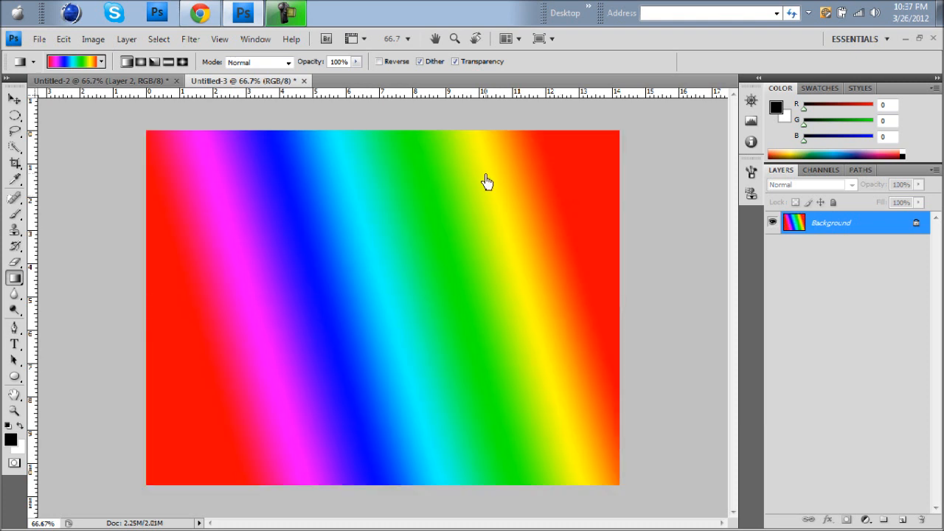
click(65, 41)
click(79, 56)
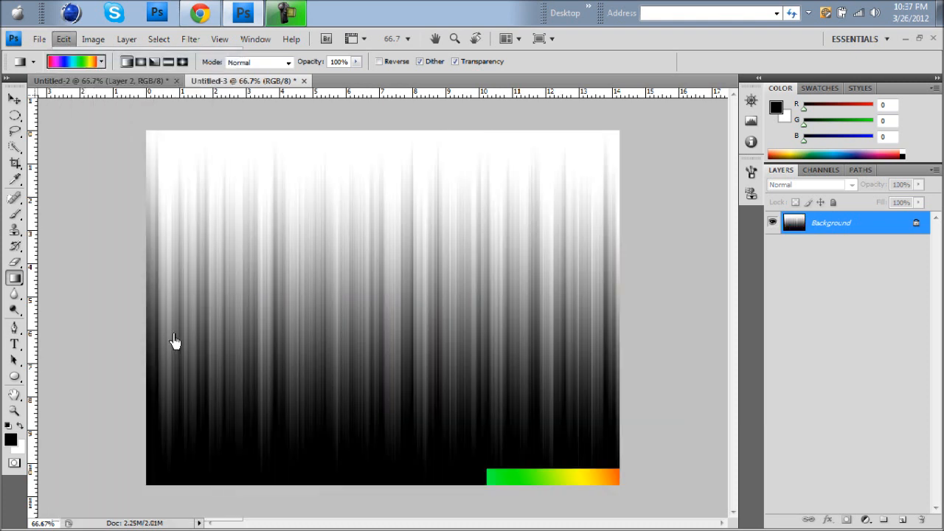
drag(172, 303, 568, 303)
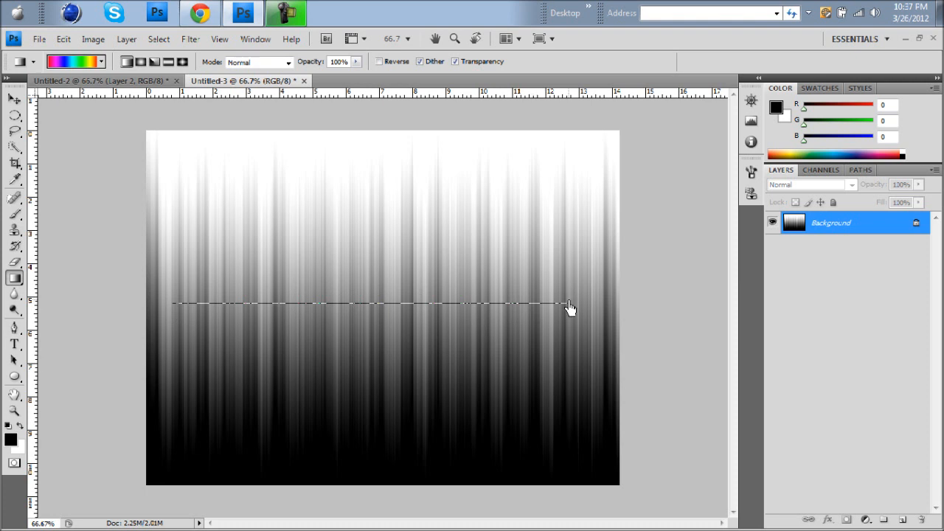
drag(569, 303, 569, 304)
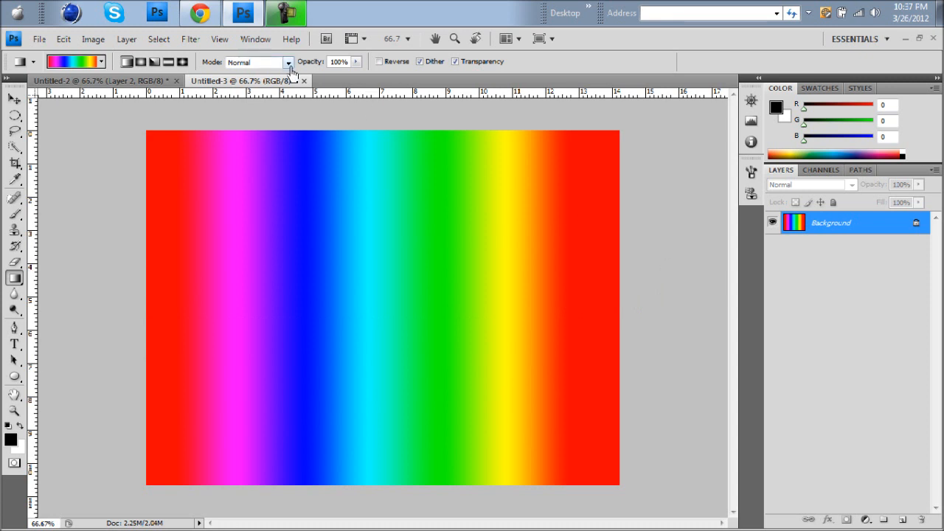
click(56, 42)
click(70, 57)
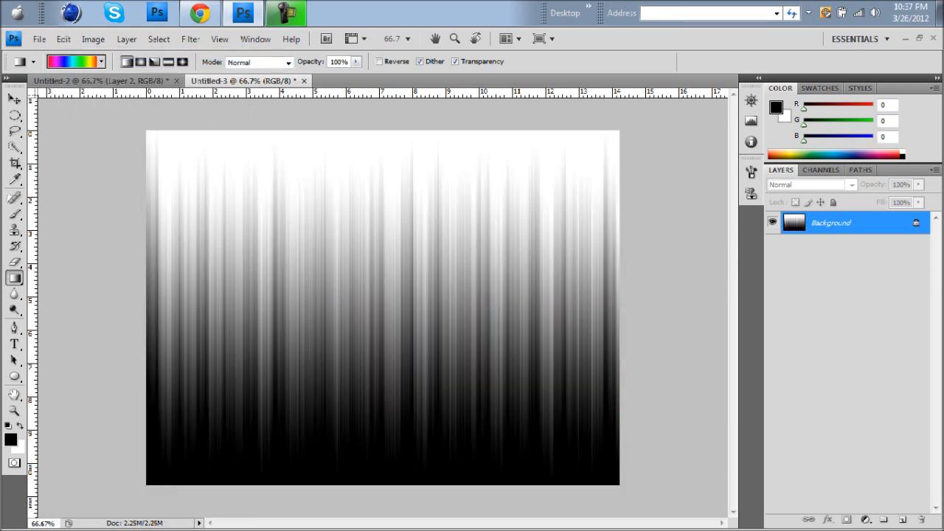
Add a new layer and fill it with a horizontal Spectrum gradient running from near the canvas's left edge to near its right edge.
click(902, 520)
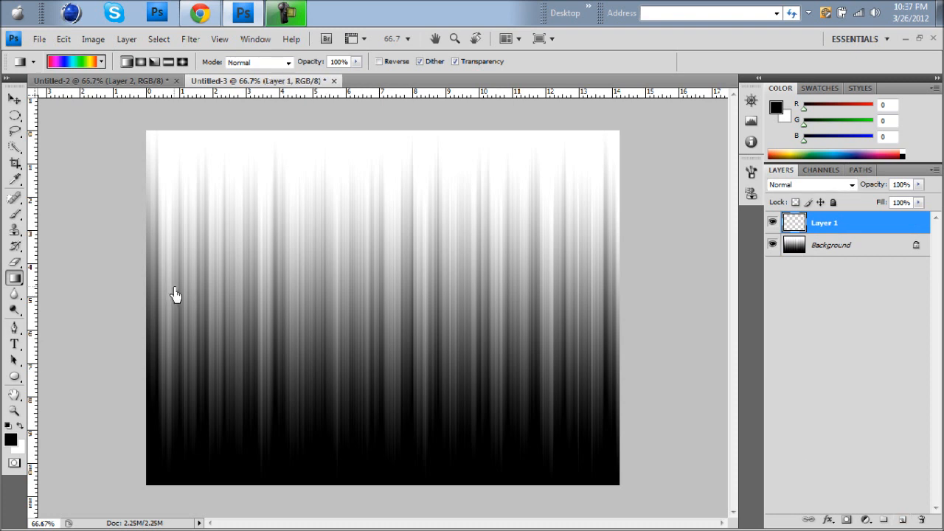
drag(173, 286, 588, 285)
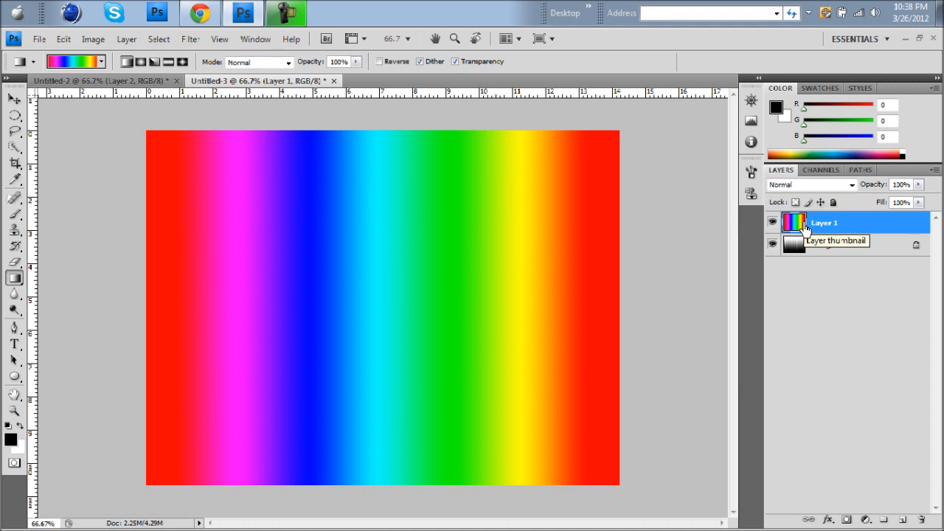
Set Layer 1's blend mode to Soft Light and its opacity to 90%.
click(832, 188)
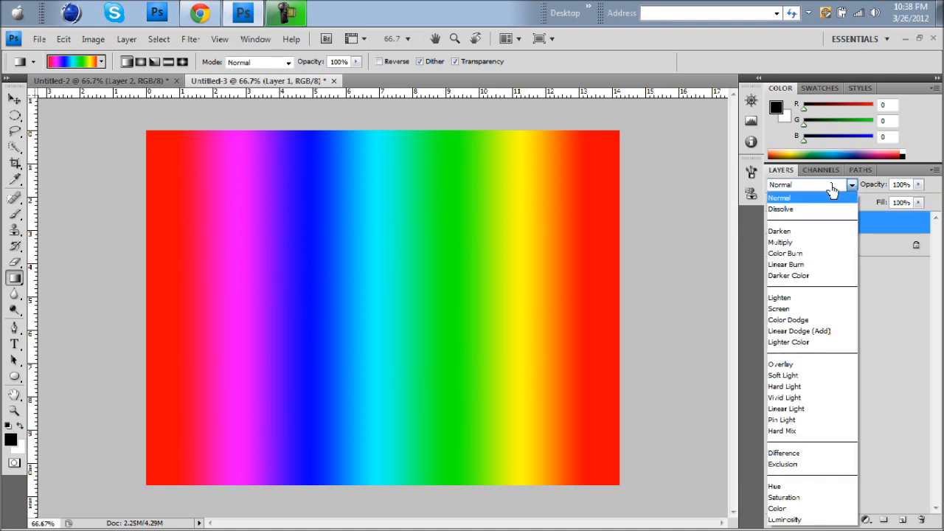
click(802, 376)
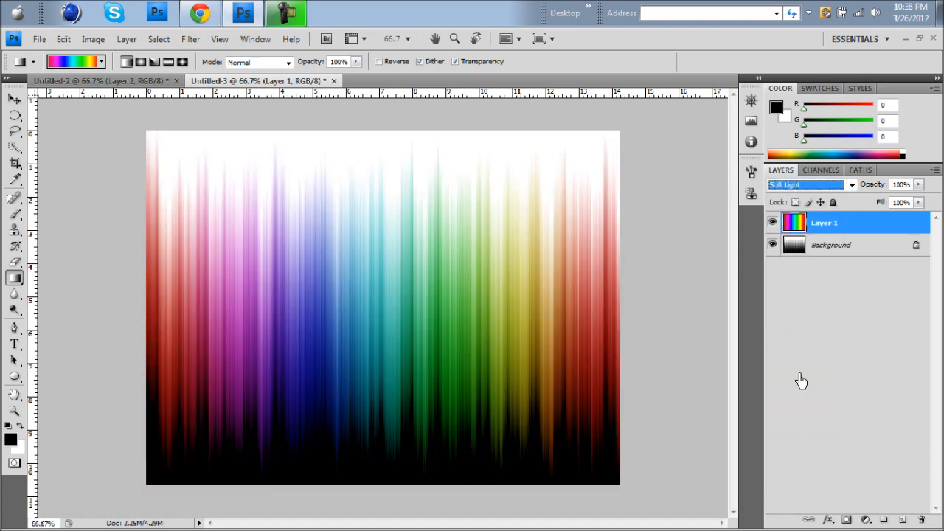
click(918, 185)
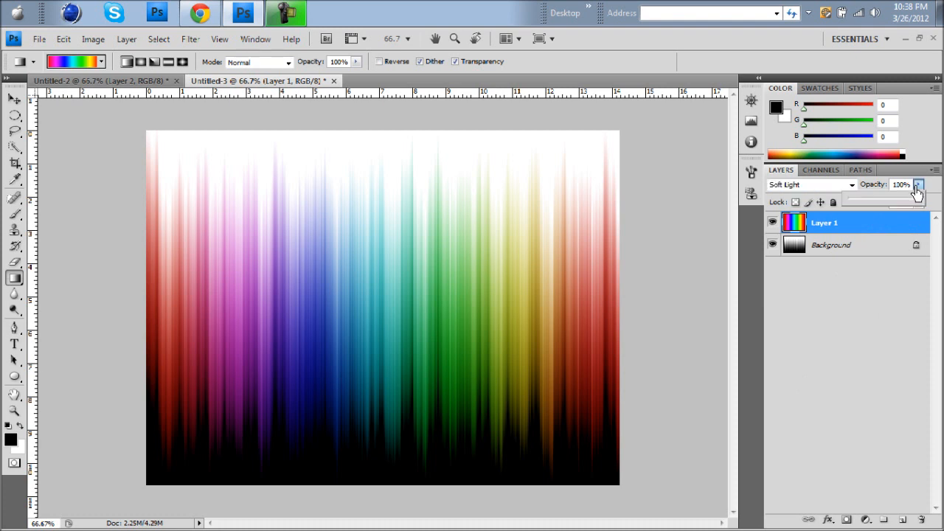
mouse_move(919, 199)
mouse_down()
mouse_move(849, 209)
mouse_move(917, 186)
mouse_up()
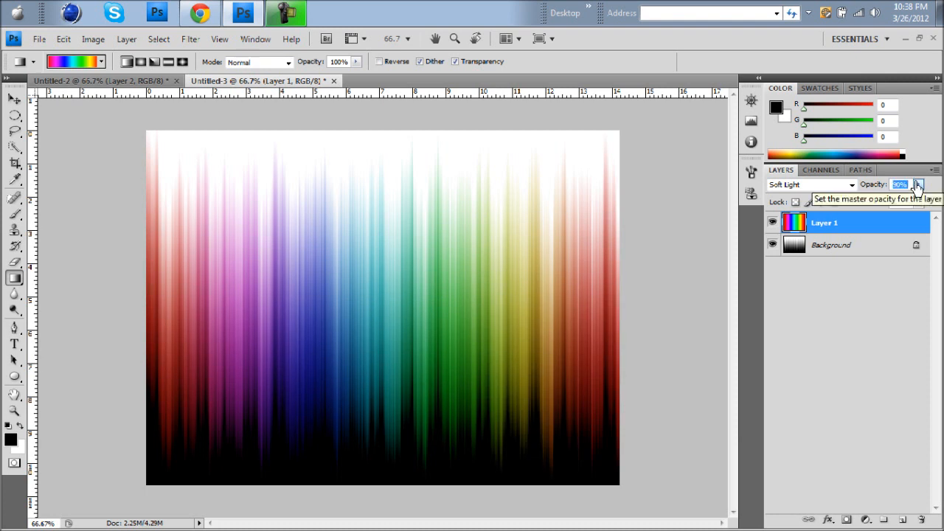
Change Layer 1's blend mode to Linear Burn, comparing it with Soft Light and with the finished wallpaper in Untitled-2.
click(71, 83)
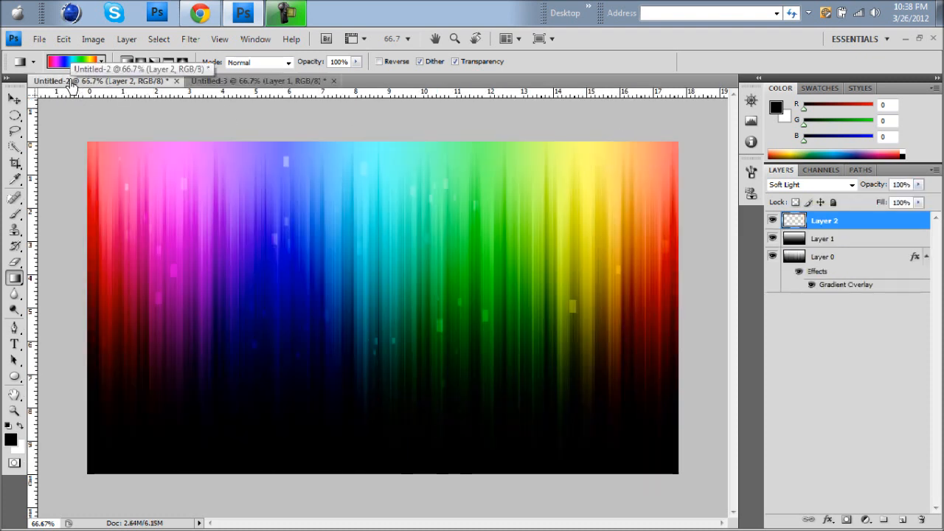
click(218, 82)
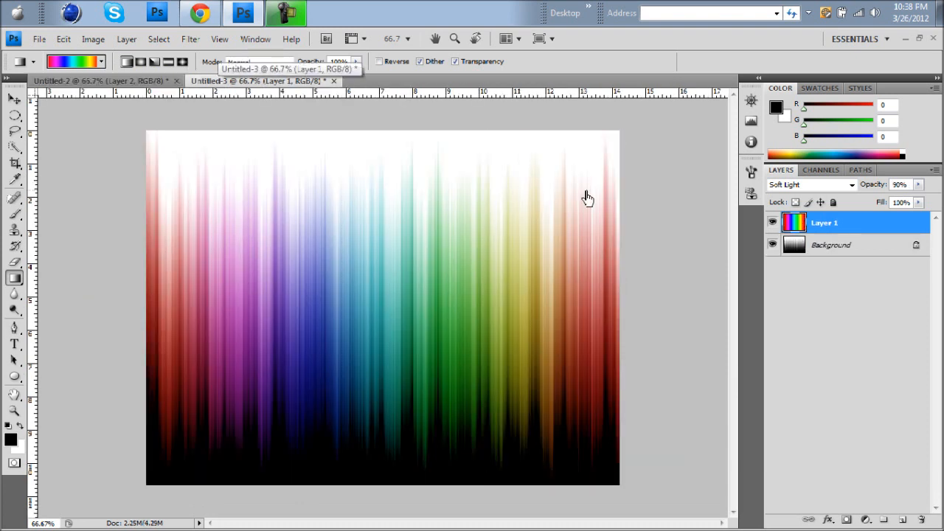
click(843, 189)
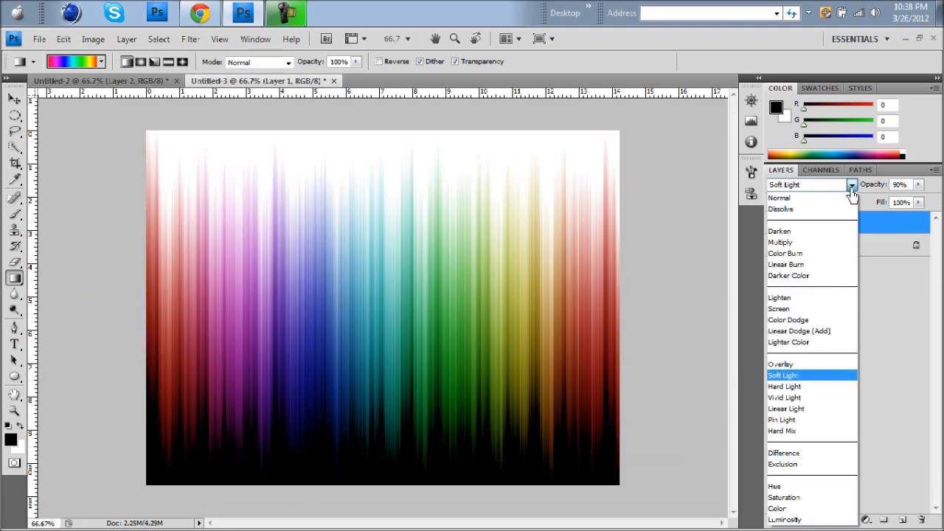
click(825, 264)
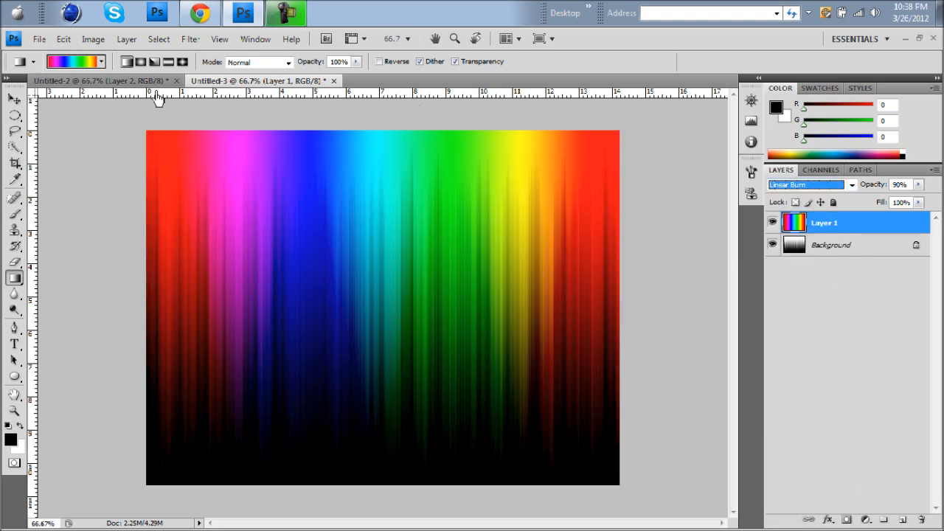
click(787, 189)
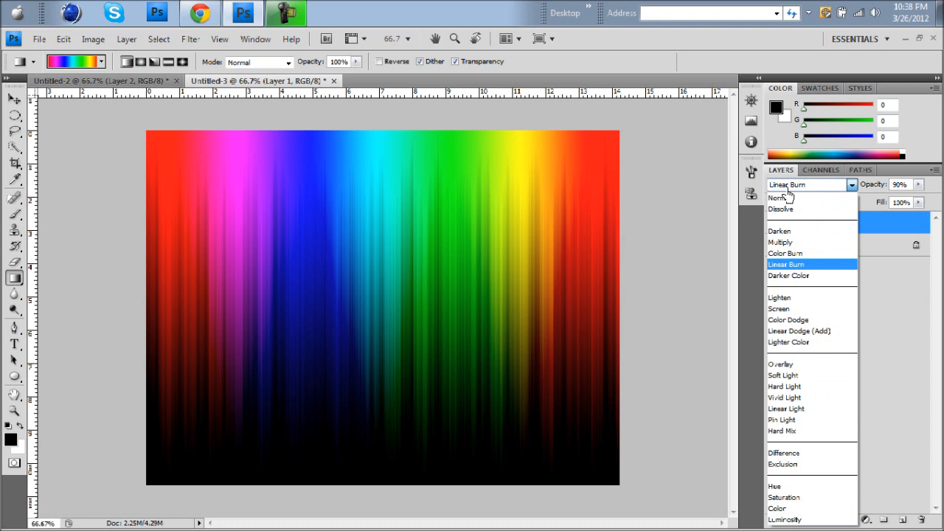
click(812, 376)
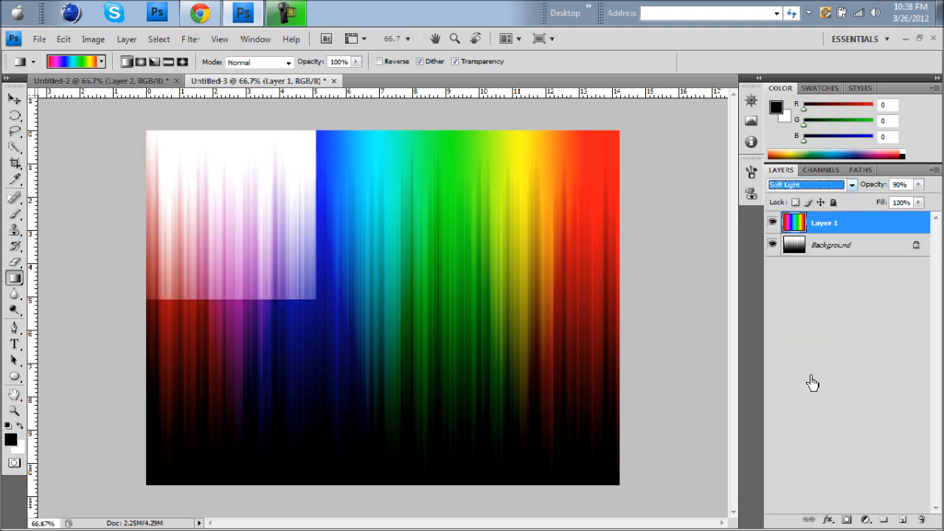
click(780, 189)
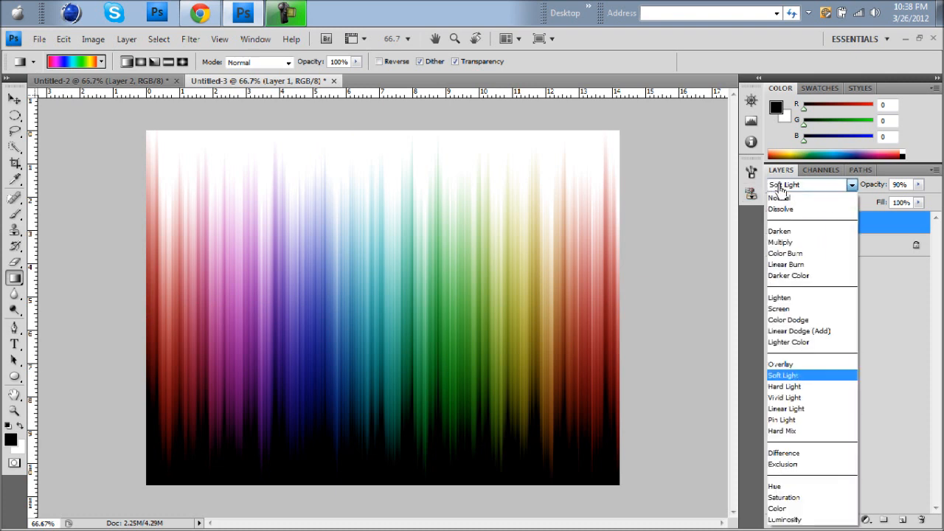
click(778, 265)
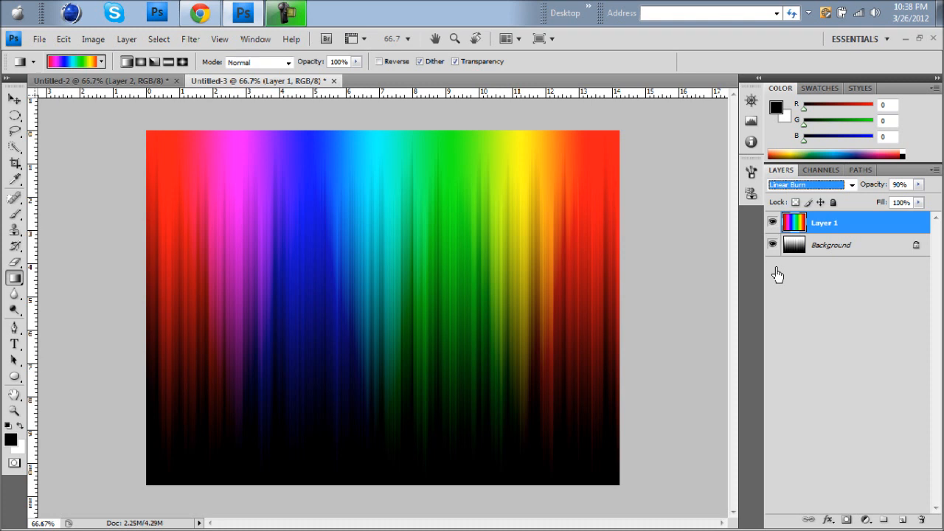
click(113, 81)
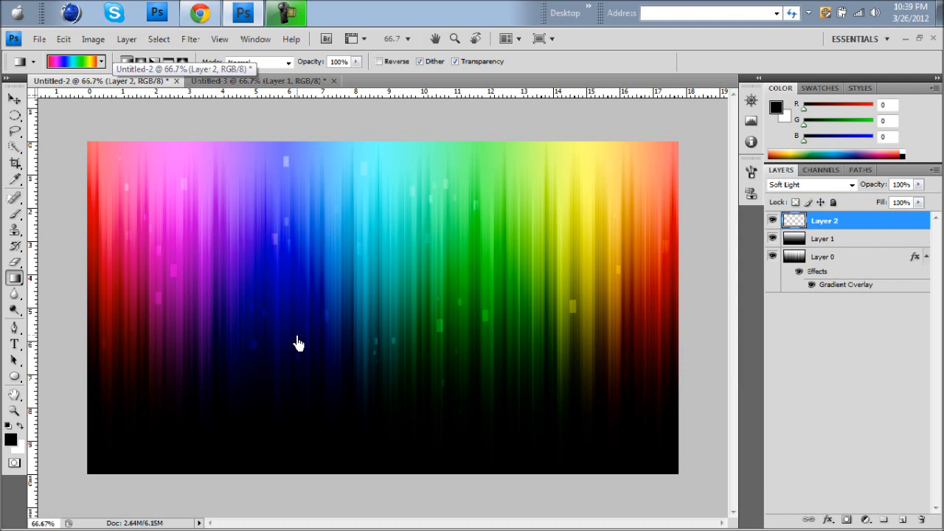
click(272, 84)
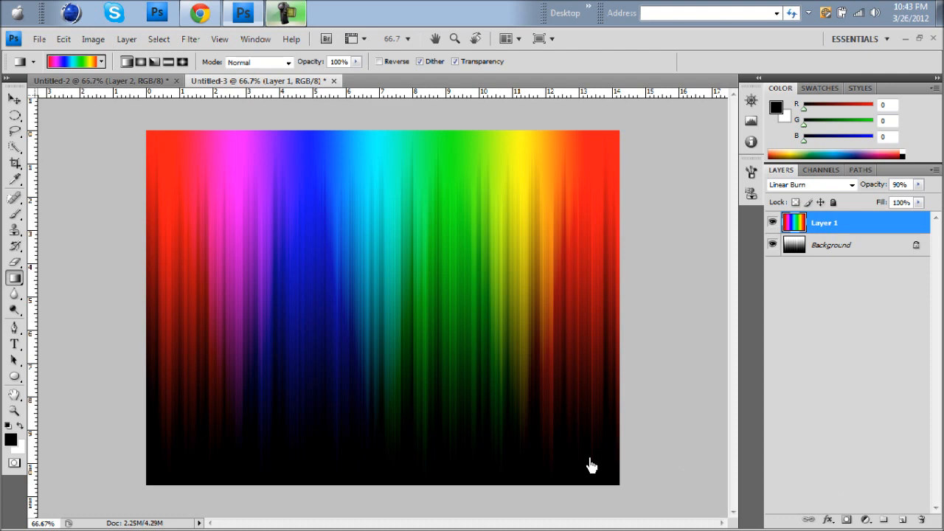
Create a new document 50 pixels wide and 100 pixels high with a white background.
click(39, 40)
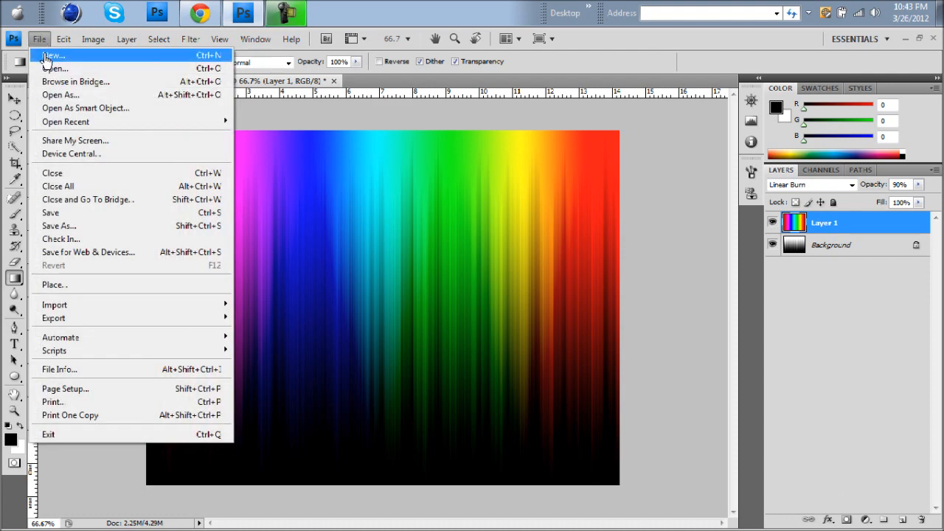
click(45, 57)
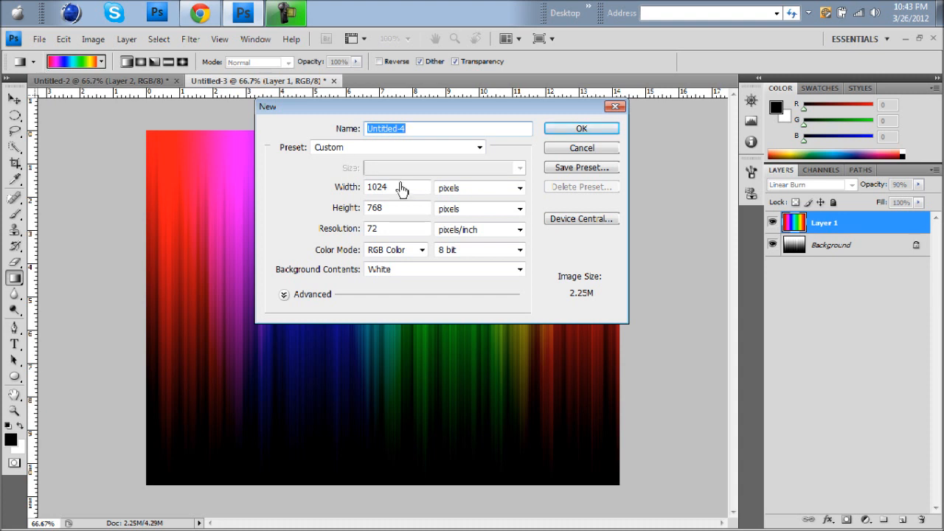
drag(400, 191, 336, 187)
text(50)
key(Tab)
key(Tab)
text(100)
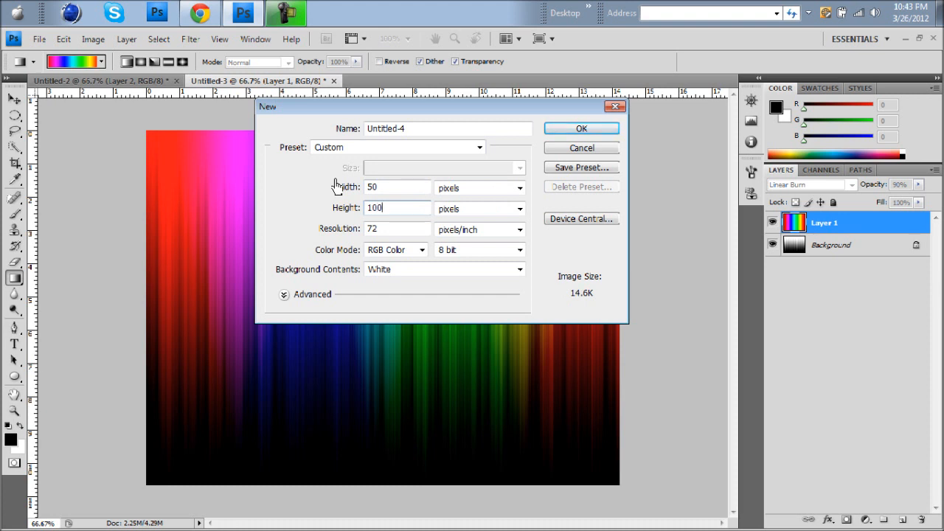
key(Return)
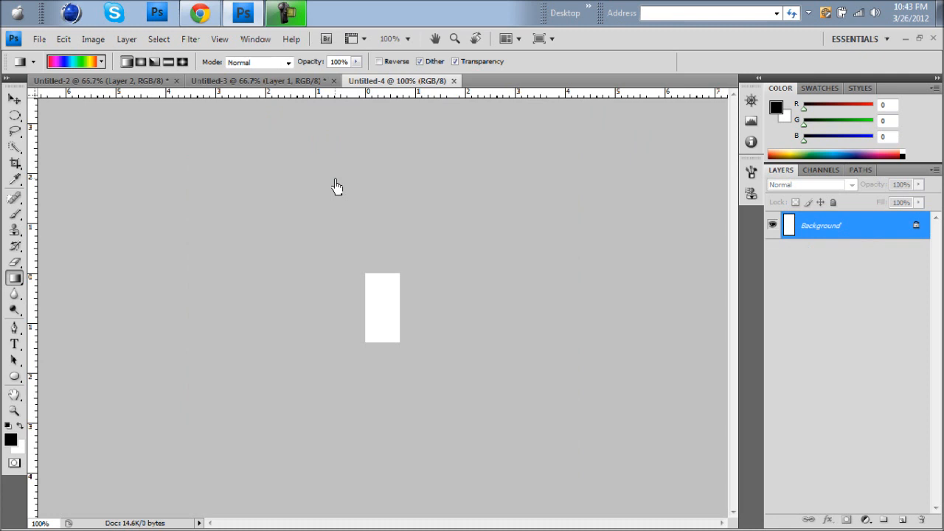
Fill the small 50 by 100 pixel document's white background with black using the Paint Bucket Tool.
click(21, 285)
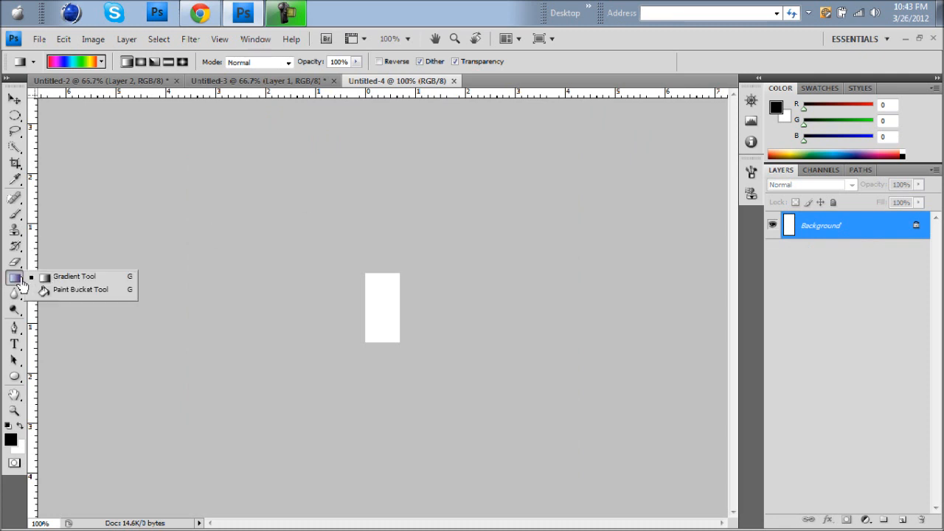
click(56, 292)
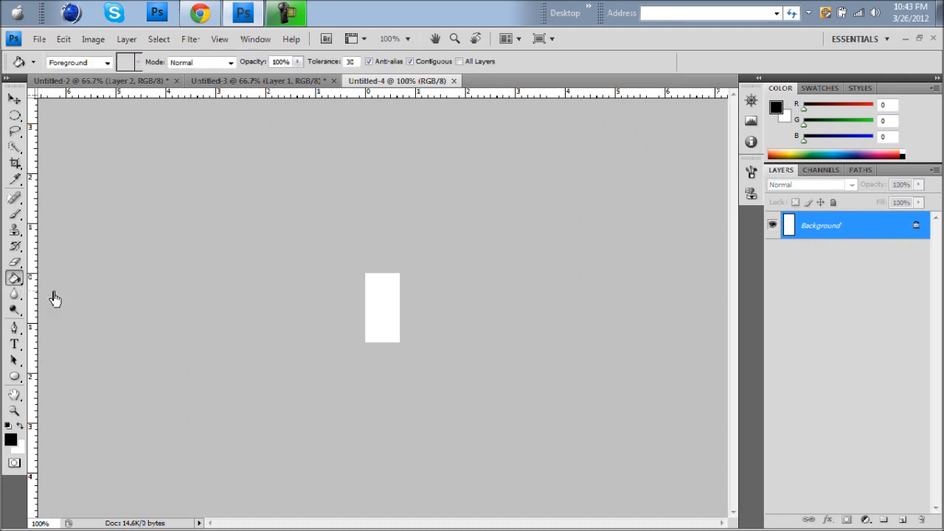
click(391, 335)
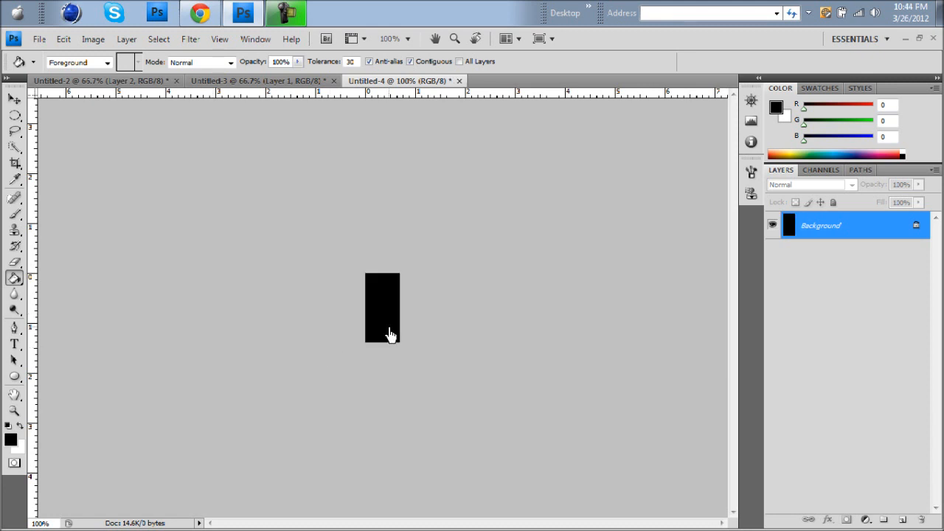
Activate the Brush tool and set the rectangular brush tip's diameter to 28 px, with spacing at 350%.
click(16, 214)
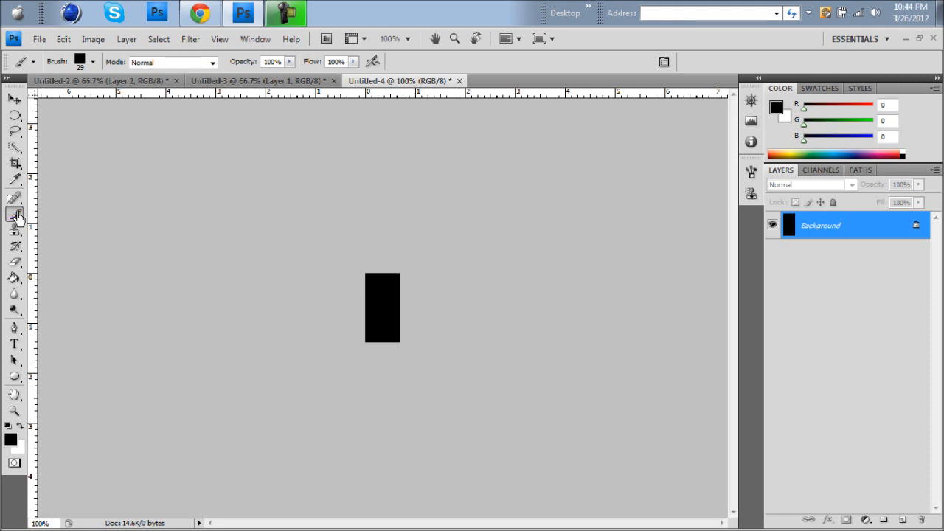
click(264, 40)
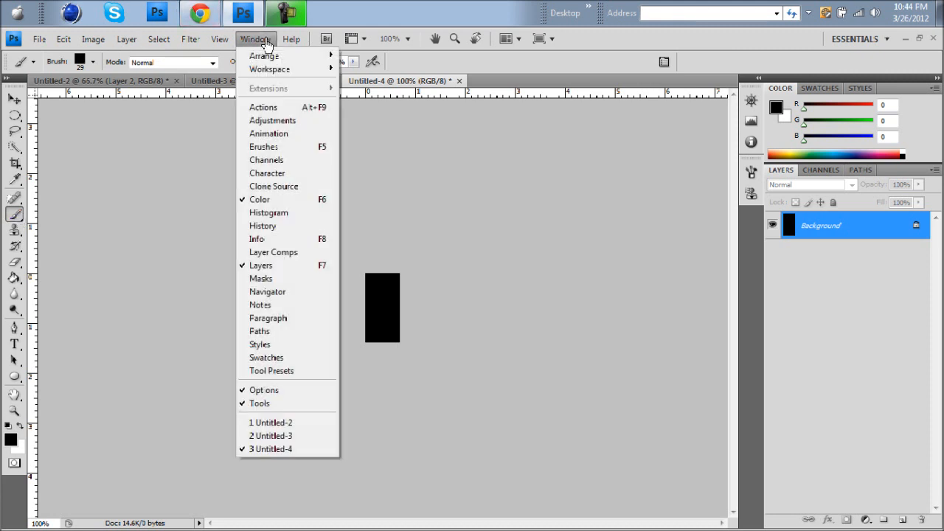
click(273, 148)
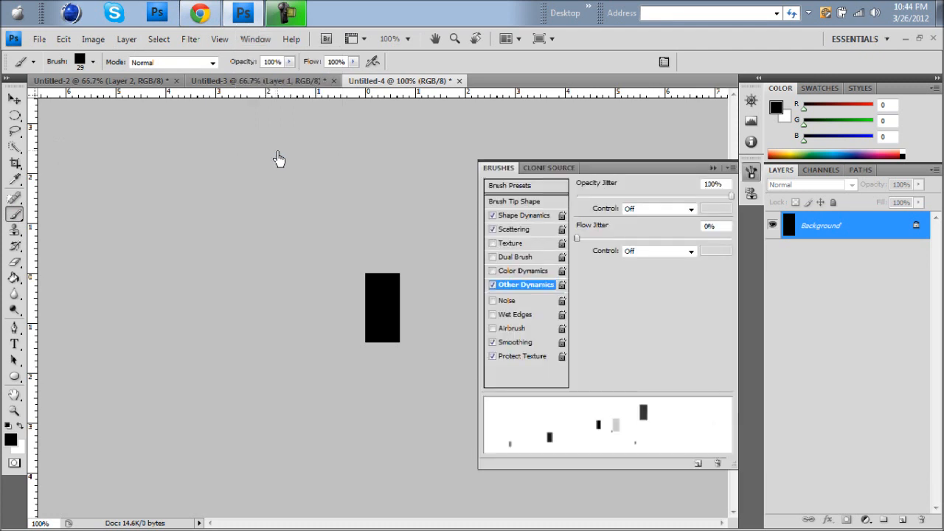
click(530, 204)
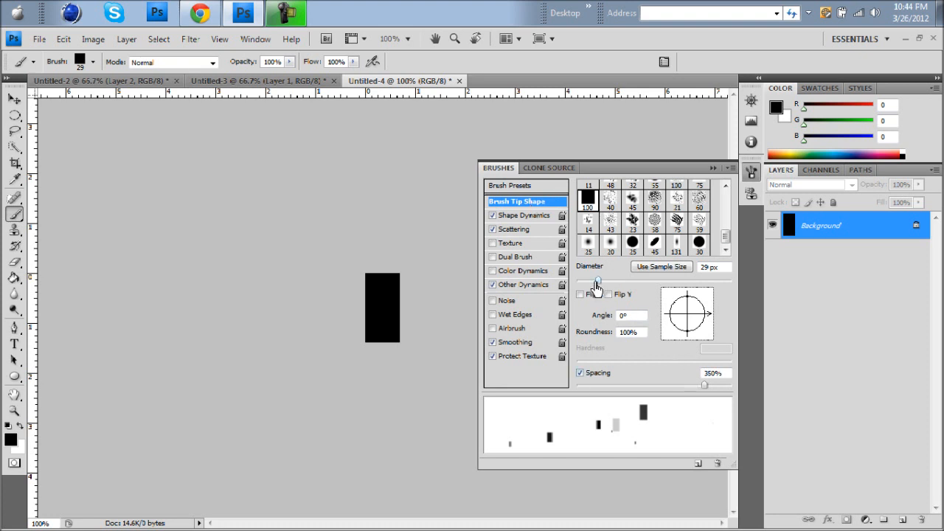
drag(598, 284, 598, 284)
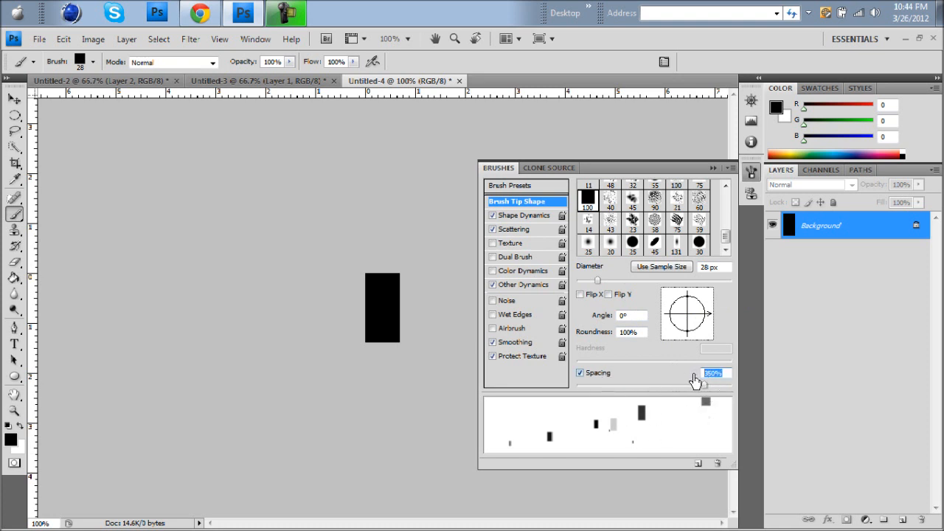
drag(729, 375, 708, 373)
Review the rectangular brush's Shape Dynamics, Scattering and Other Dynamics settings and close the brush settings.
click(504, 222)
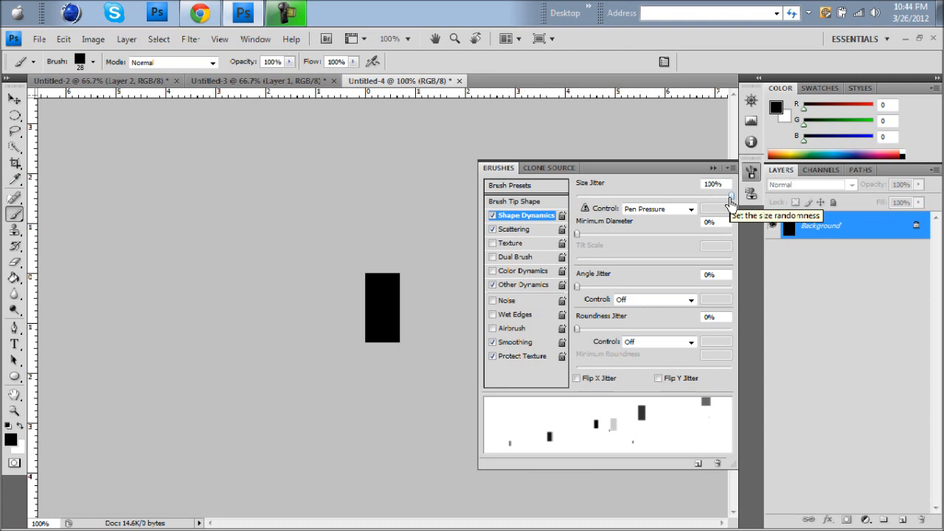
click(520, 231)
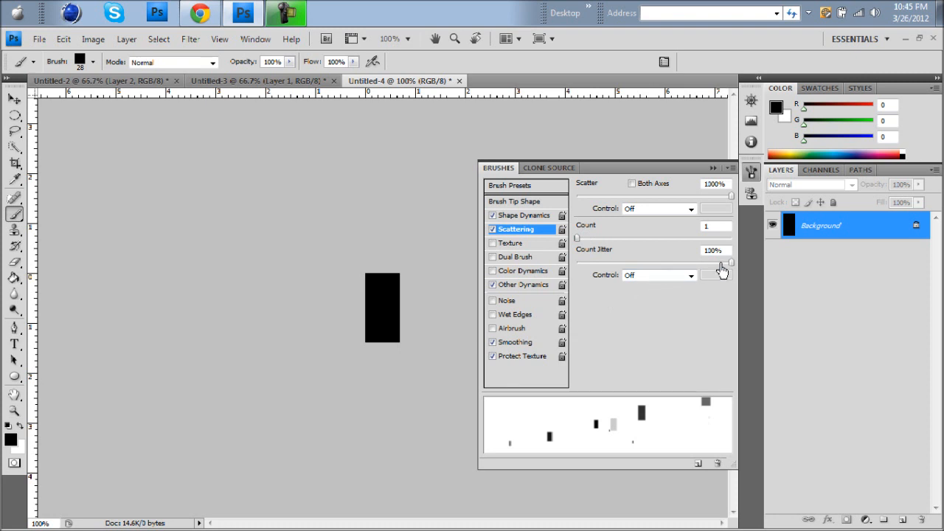
click(541, 290)
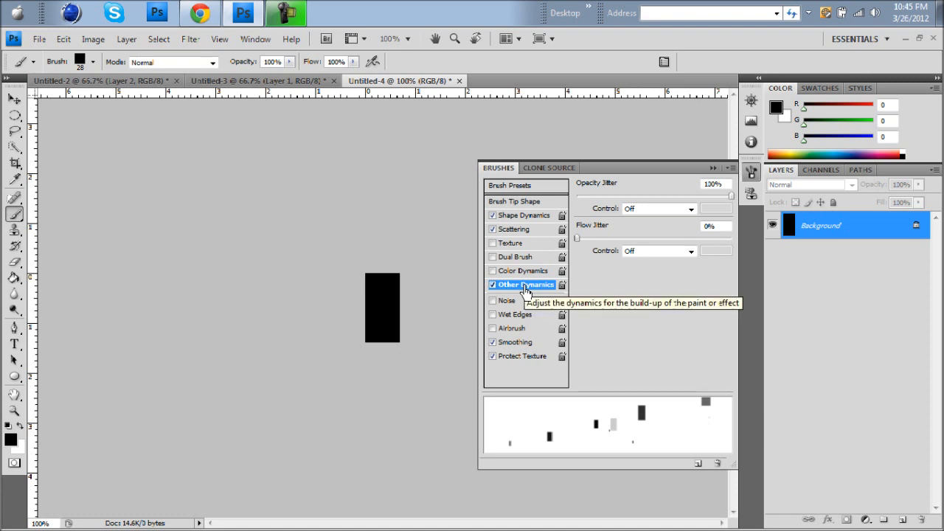
click(712, 168)
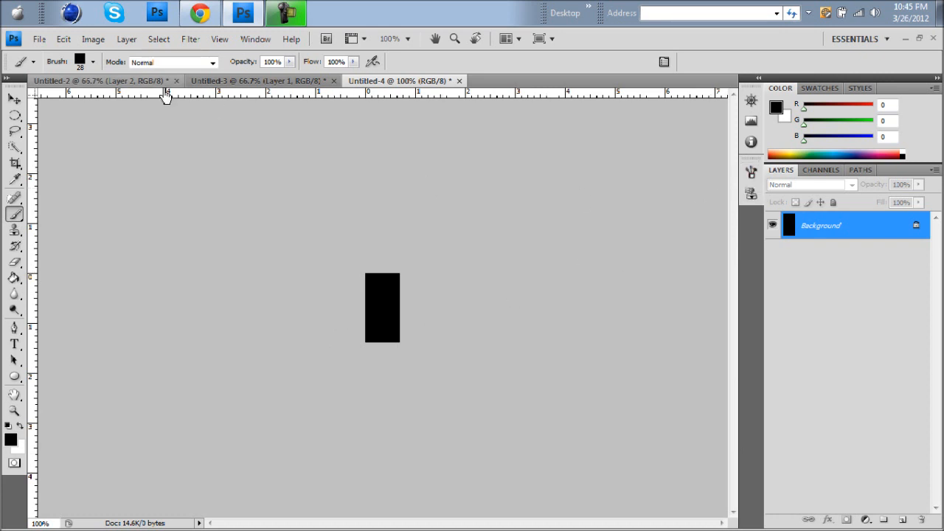
Set the rectangular brush's master diameter to 100 px and switch to the Untitled-3 wallpaper document.
click(93, 63)
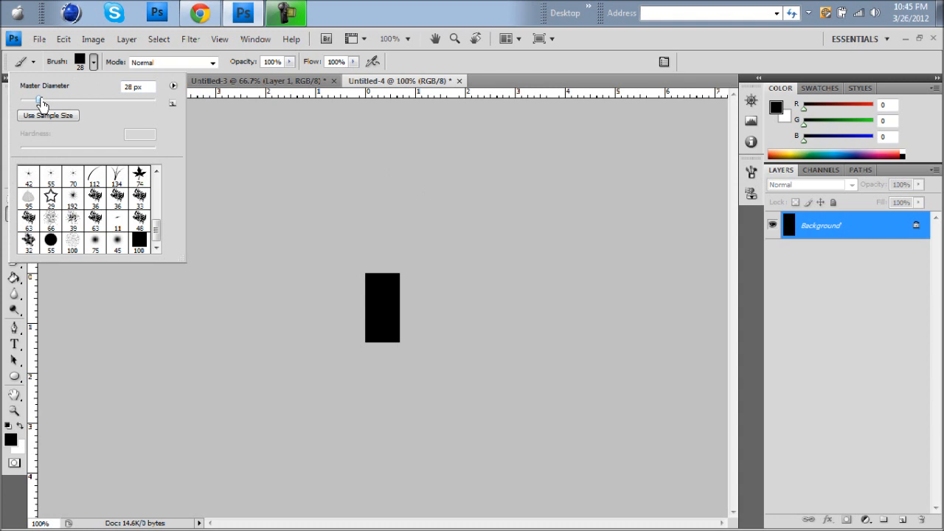
double_click(129, 89)
text(100)
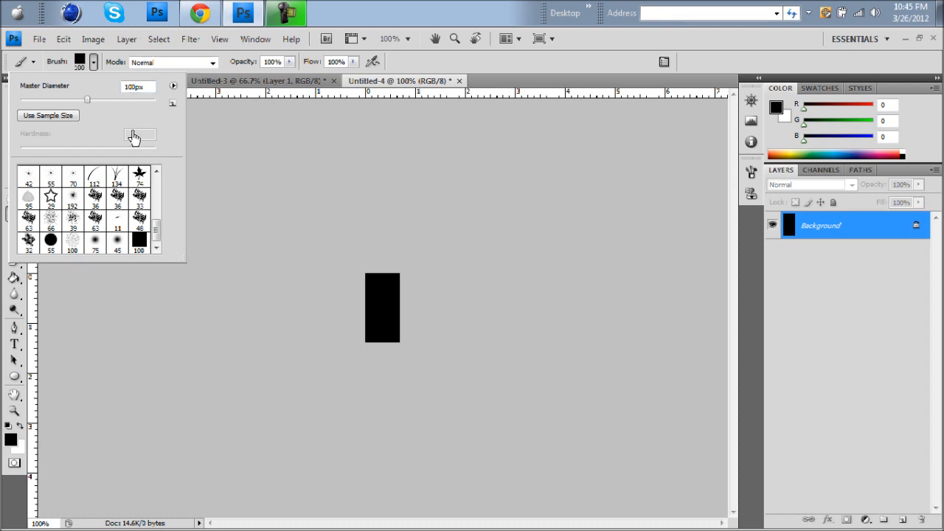
click(174, 89)
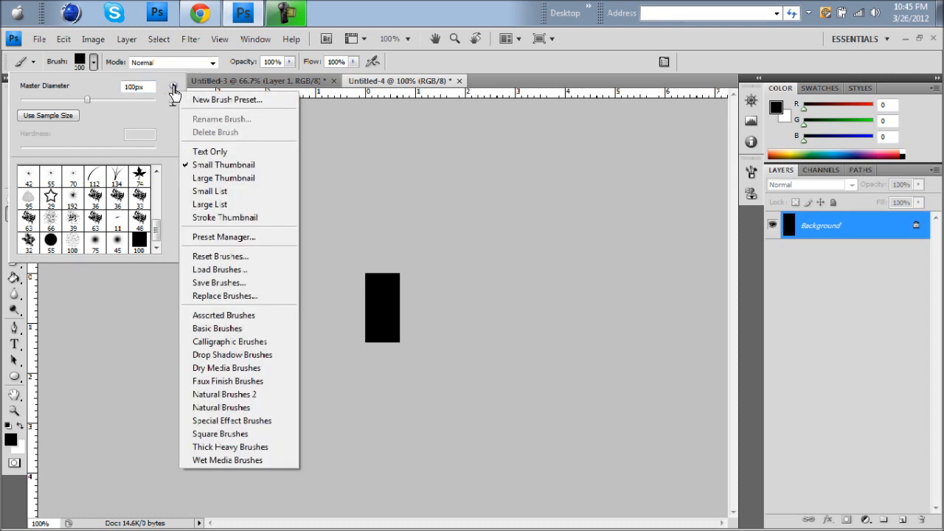
click(174, 89)
click(200, 84)
click(200, 83)
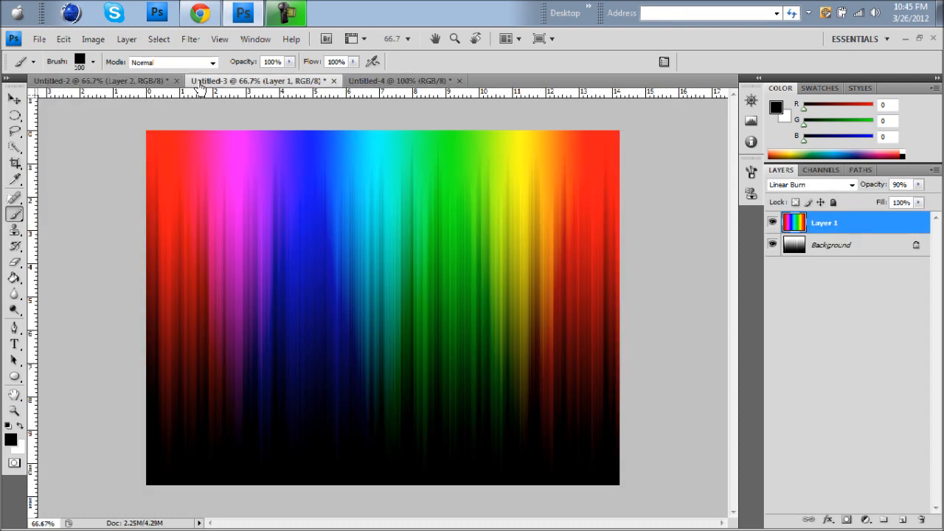
Try a stroke of scattered black rectangles over the wallpaper's red and magenta area and undo it.
mouse_move(200, 280)
mouse_down()
mouse_move(243, 386)
mouse_move(222, 238)
mouse_move(191, 174)
mouse_move(228, 268)
mouse_up()
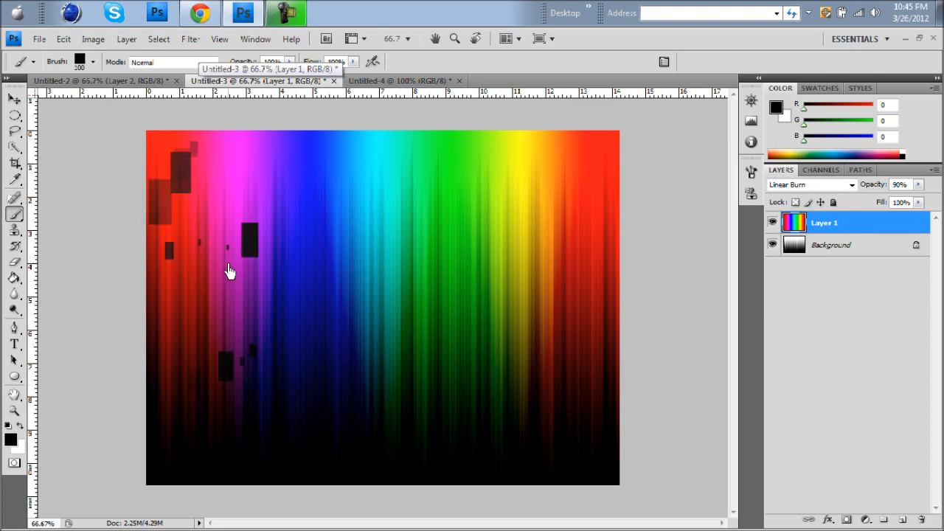
click(64, 39)
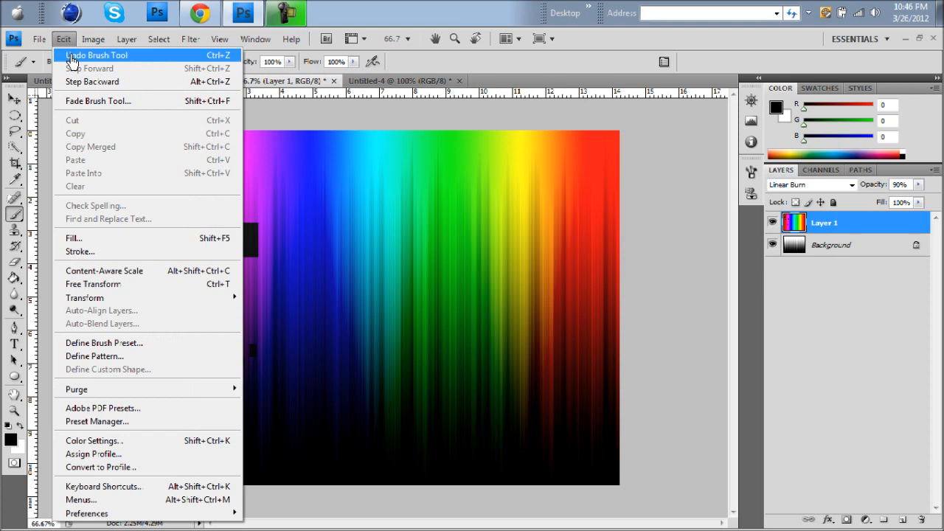
click(74, 54)
click(65, 40)
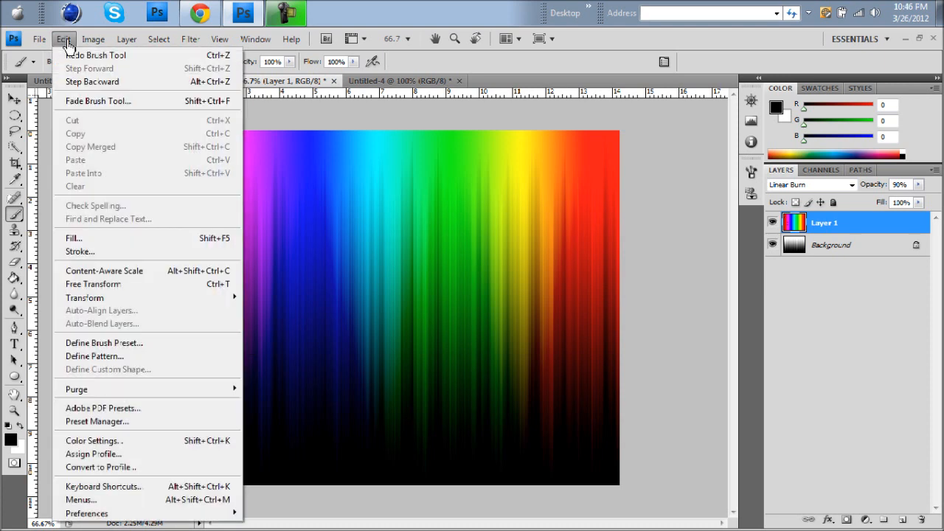
click(72, 80)
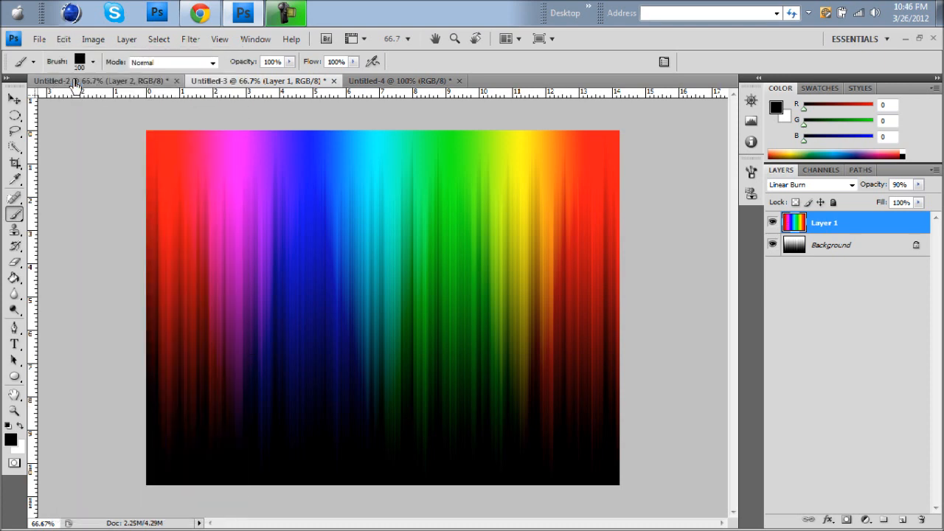
Reduce the brush's master diameter to 42 px and make white the foreground color.
click(92, 63)
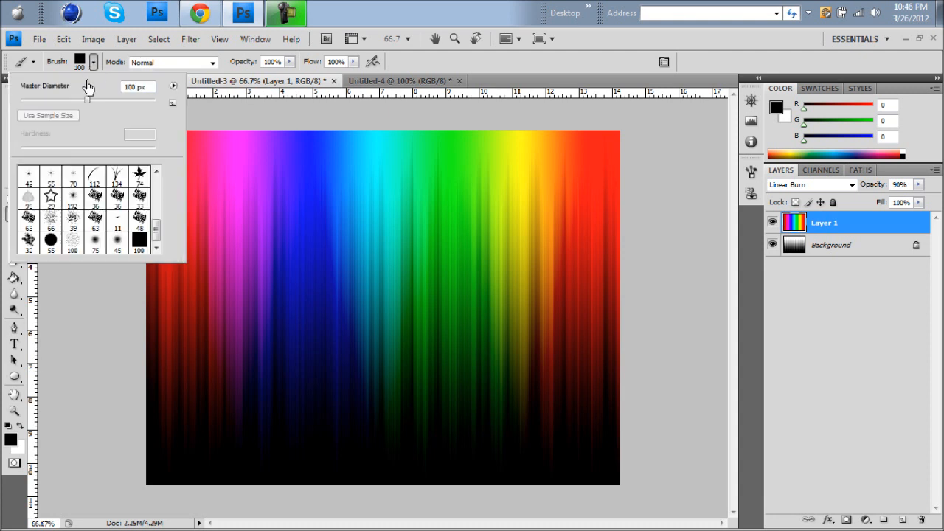
drag(88, 99, 50, 109)
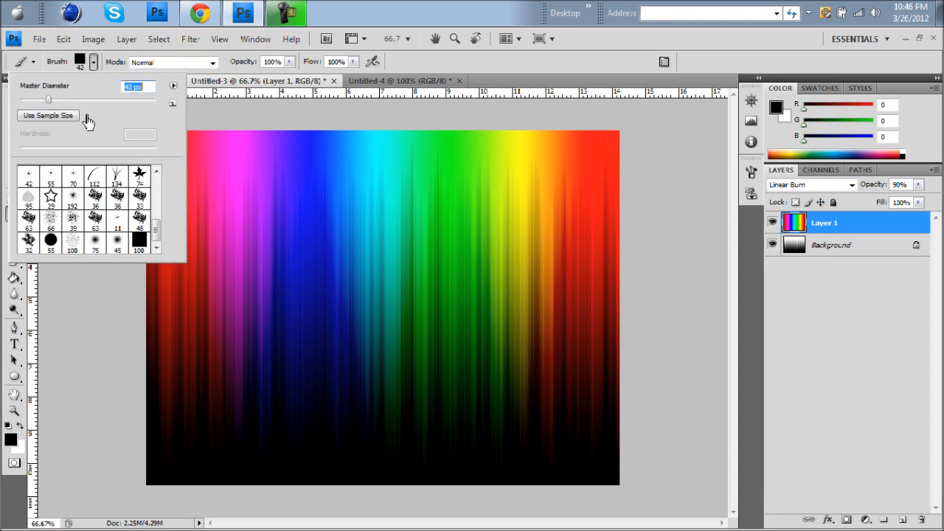
click(94, 63)
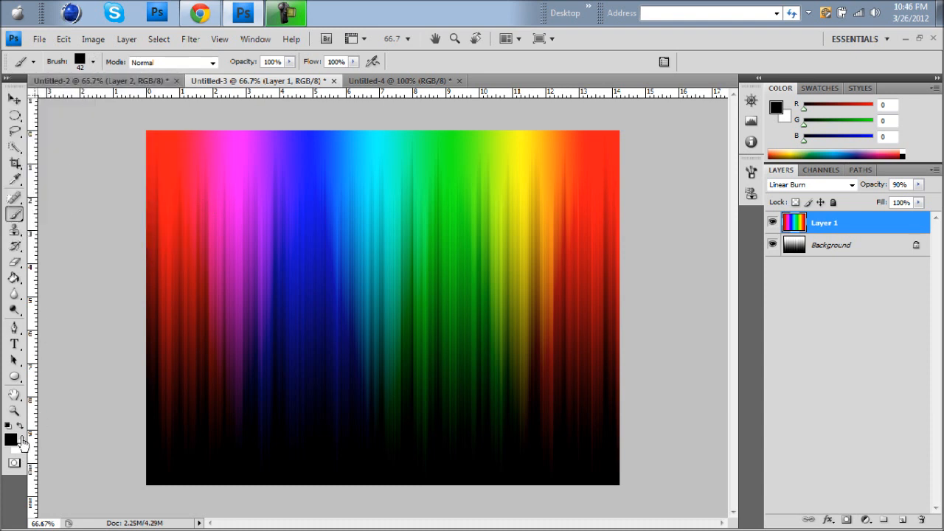
click(20, 428)
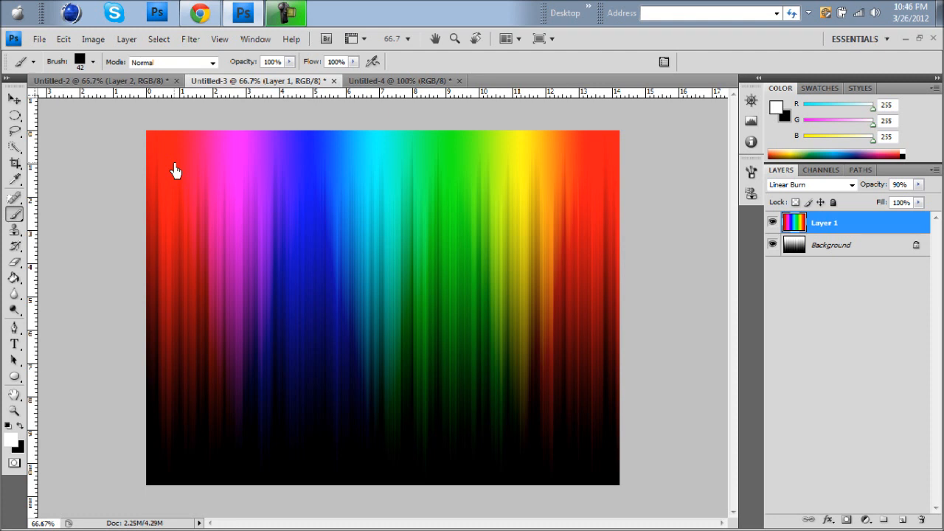
Paint scattered white rectangles across Layer 1, from the red and blue areas over to the green and yellow streaks.
mouse_move(175, 164)
mouse_down()
mouse_move(188, 219)
mouse_move(180, 320)
mouse_move(193, 428)
mouse_move(206, 169)
mouse_move(325, 154)
mouse_move(348, 383)
mouse_up()
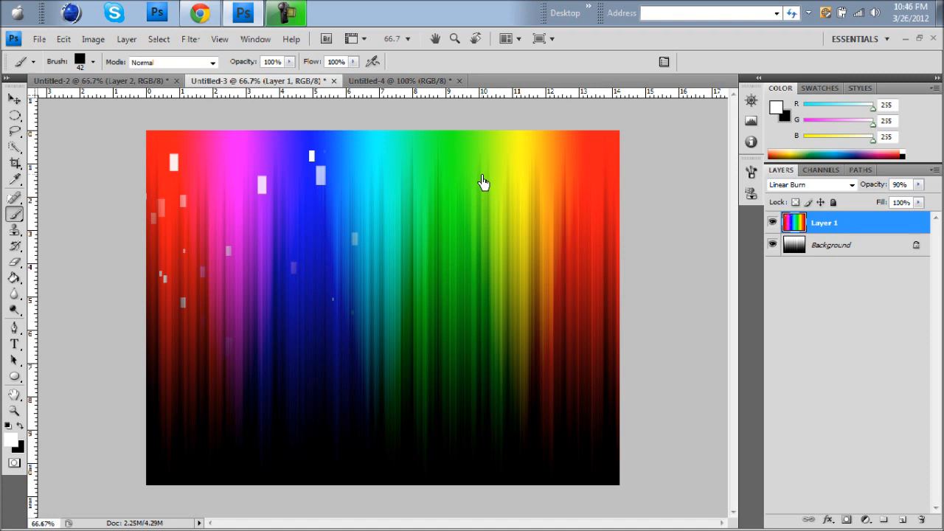
drag(480, 169, 487, 264)
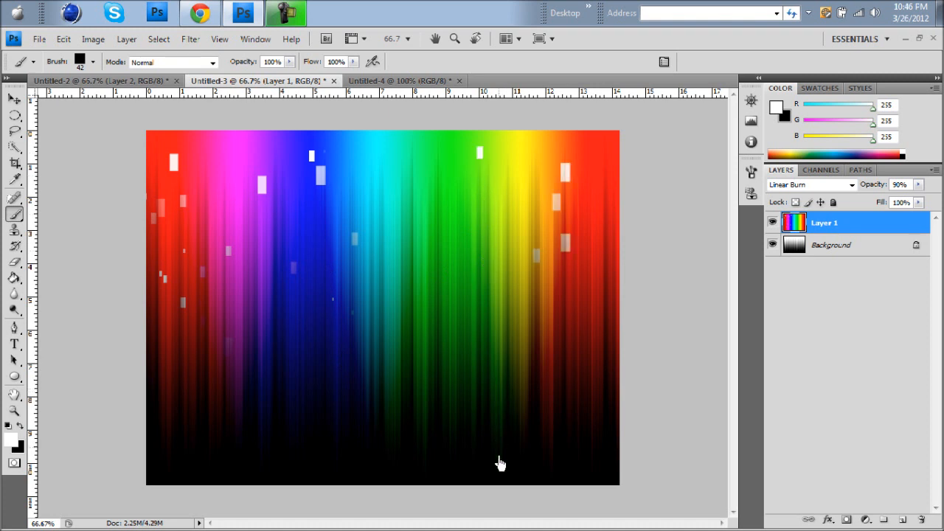
mouse_move(478, 228)
mouse_down()
mouse_move(487, 388)
mouse_move(507, 459)
mouse_up()
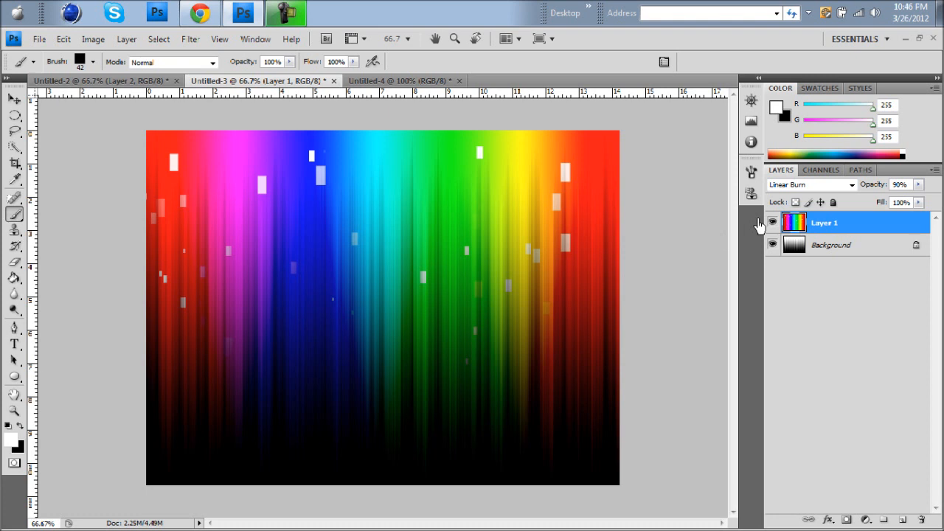
Try the Soft Light blend mode on Layer 1 with the rectangles and return it to Linear Burn.
click(795, 186)
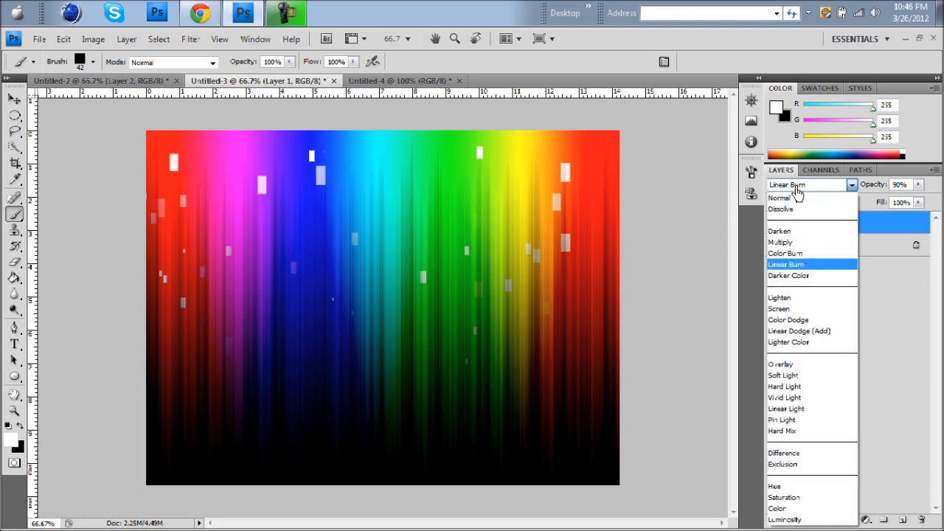
click(794, 376)
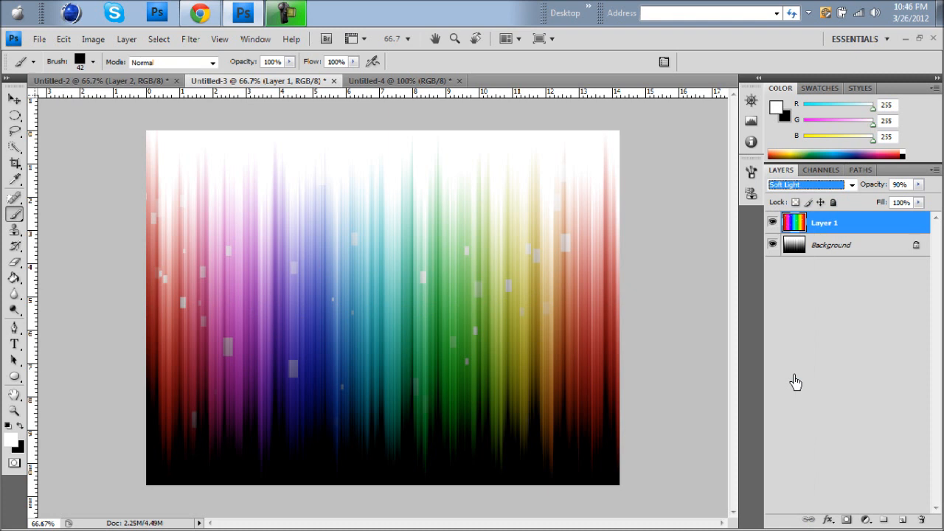
click(832, 185)
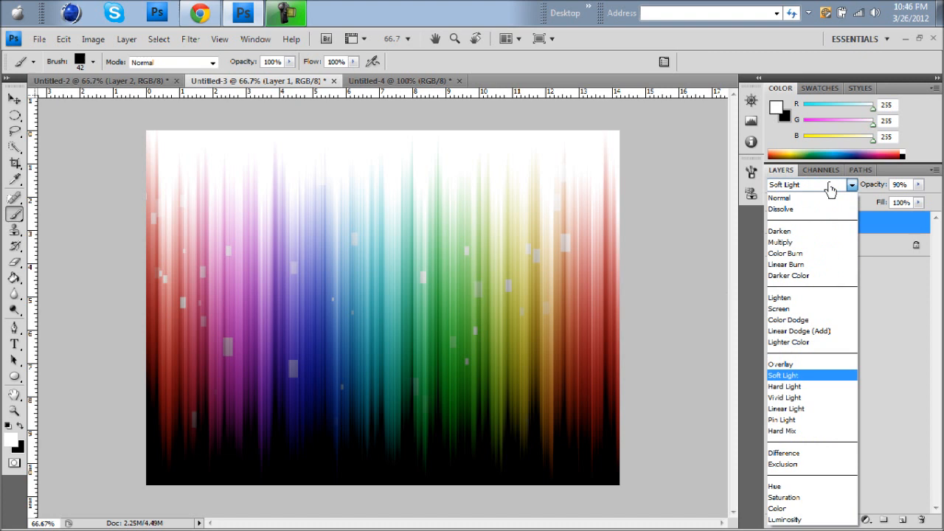
click(819, 264)
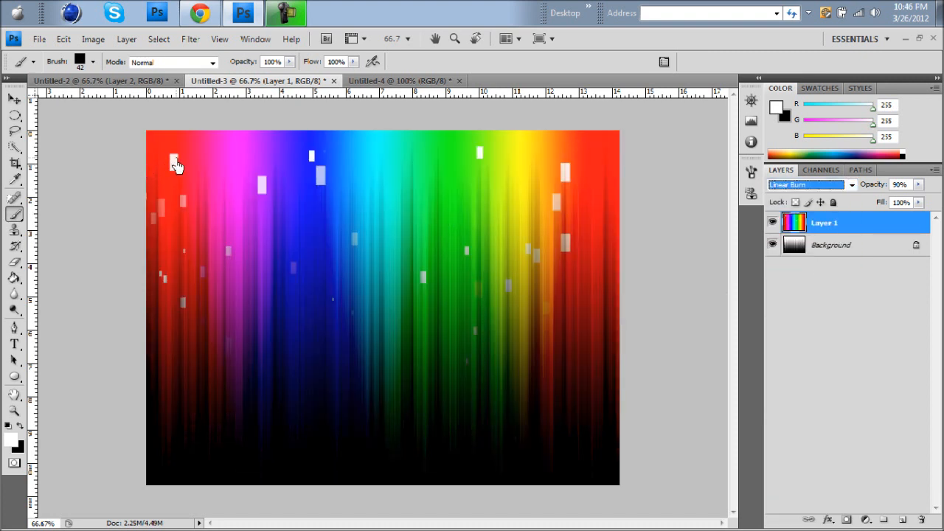
Try a brush opacity of 42%, and step back and forward through Layer 1's last blend mode change.
click(289, 63)
drag(283, 74, 249, 80)
click(65, 38)
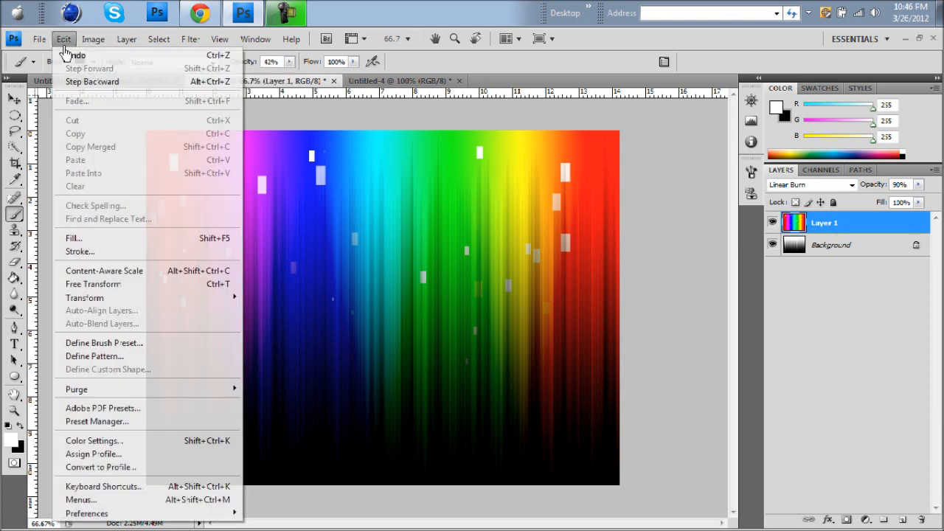
click(64, 58)
click(64, 38)
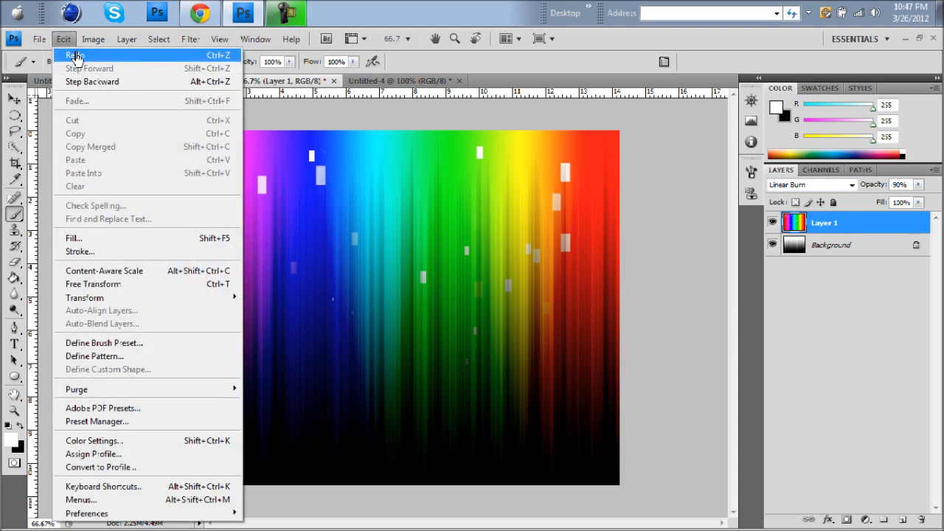
click(75, 78)
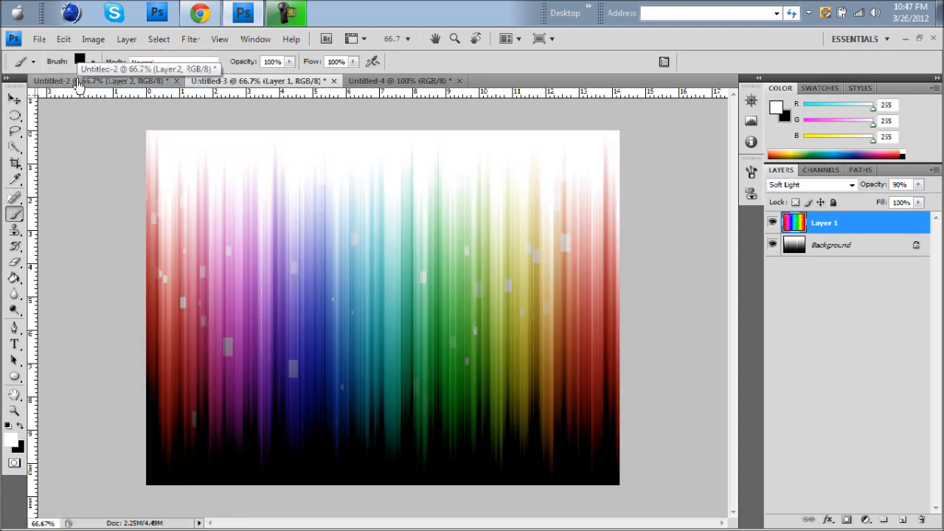
key(ctrl+shift+z)
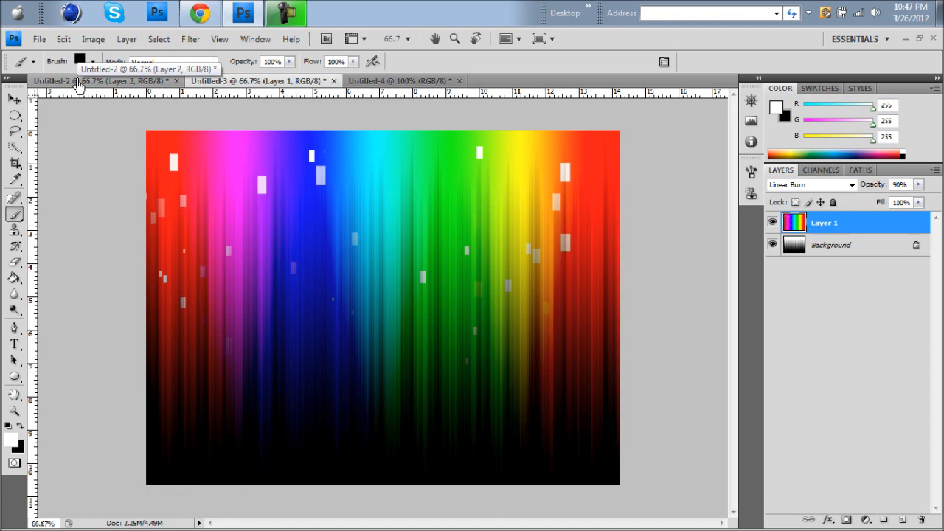
Step through the history to the state where Layer 1 is in Linear Burn mode without the painted white rectangles.
key(ctrl+z)
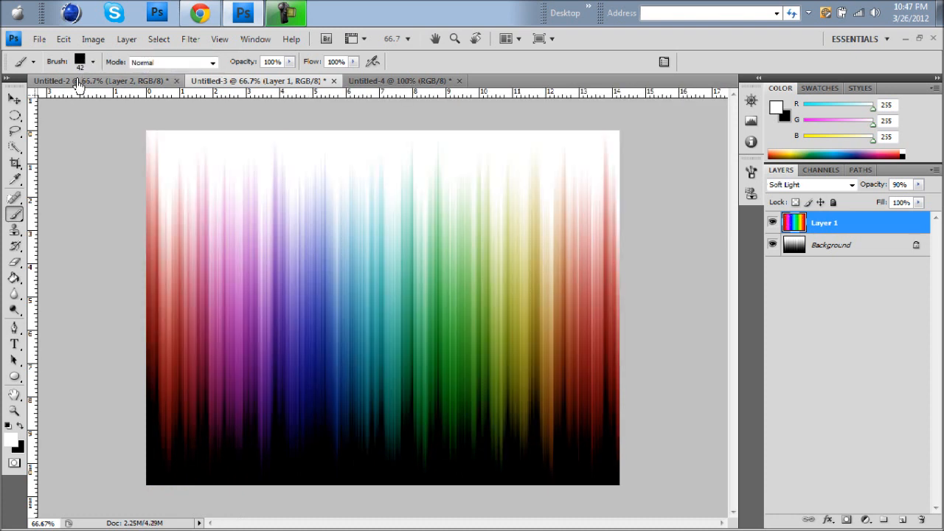
click(64, 38)
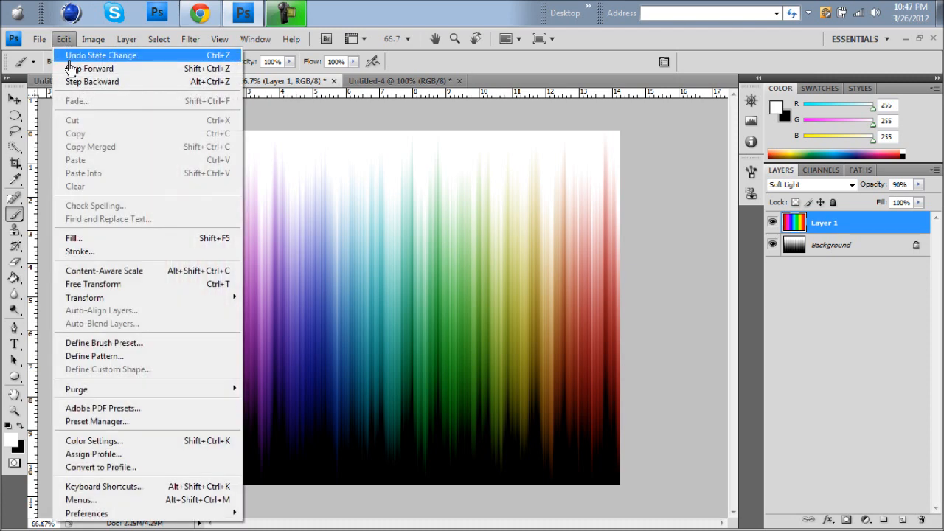
click(81, 68)
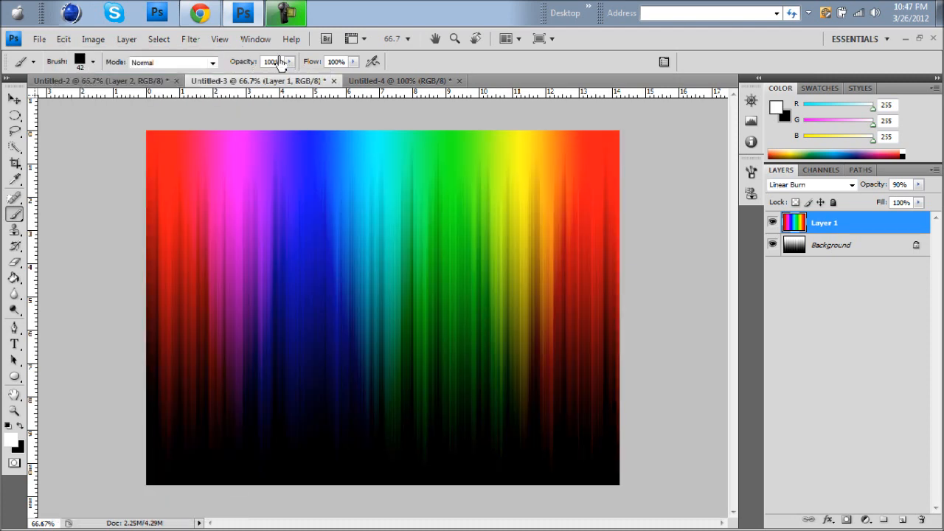
Set the brush opacity to 66% and paint scattered semi-transparent white rectangles across the upper and middle rainbow streaks on Layer 1.
click(282, 65)
drag(290, 61, 267, 81)
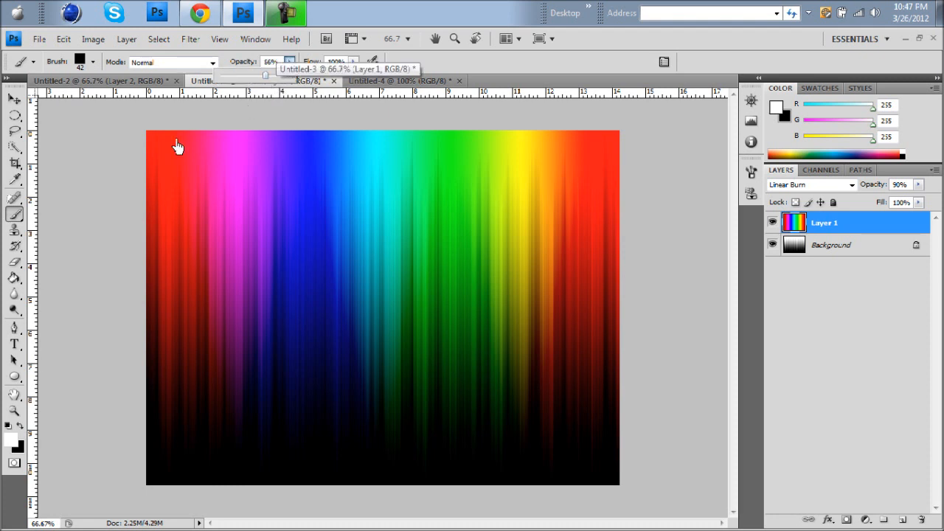
mouse_move(174, 147)
mouse_down()
mouse_move(191, 377)
mouse_move(197, 202)
mouse_move(211, 163)
mouse_move(293, 156)
mouse_move(340, 345)
mouse_move(341, 401)
mouse_move(470, 229)
mouse_move(476, 162)
mouse_move(472, 501)
mouse_move(483, 346)
mouse_move(434, 173)
mouse_move(411, 391)
mouse_move(535, 253)
mouse_move(583, 179)
mouse_move(560, 398)
mouse_move(519, 502)
mouse_move(512, 268)
mouse_move(306, 205)
mouse_move(517, 199)
mouse_move(321, 285)
mouse_move(309, 374)
mouse_move(276, 339)
mouse_move(408, 419)
mouse_up()
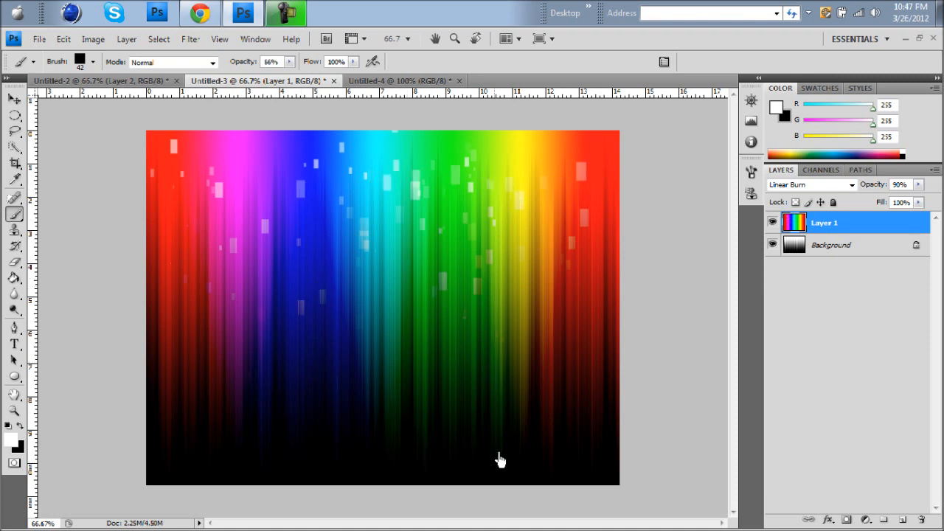
Deselect Layer 1, view the finished example in the Untitled-2 document for comparison, and return to Untitled-3.
click(905, 424)
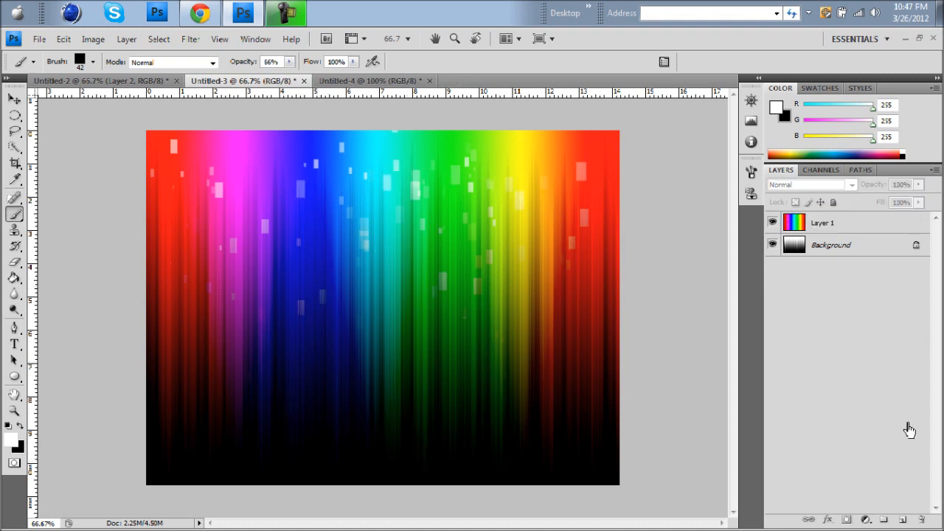
click(158, 84)
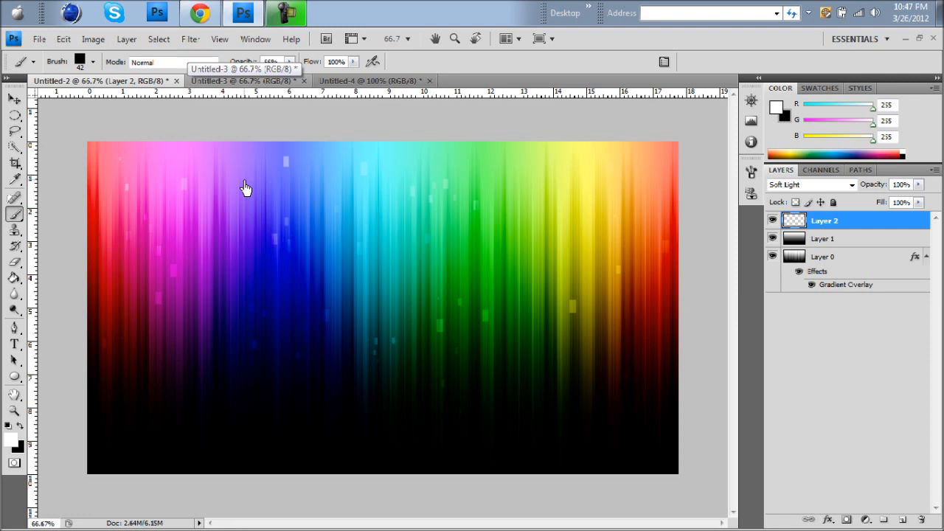
click(259, 82)
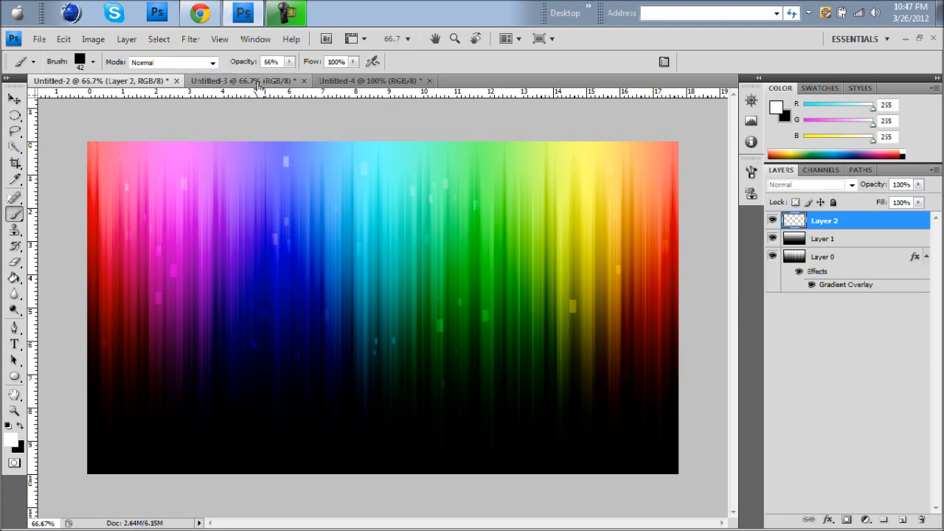